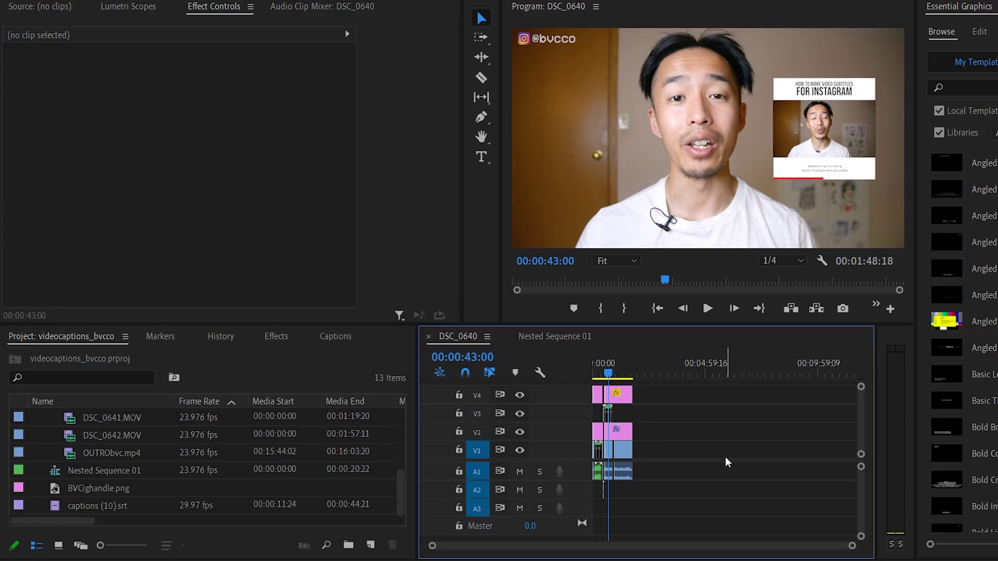
{"action": "key", "text": "equal"}
{"action": "key", "text": "equal"}
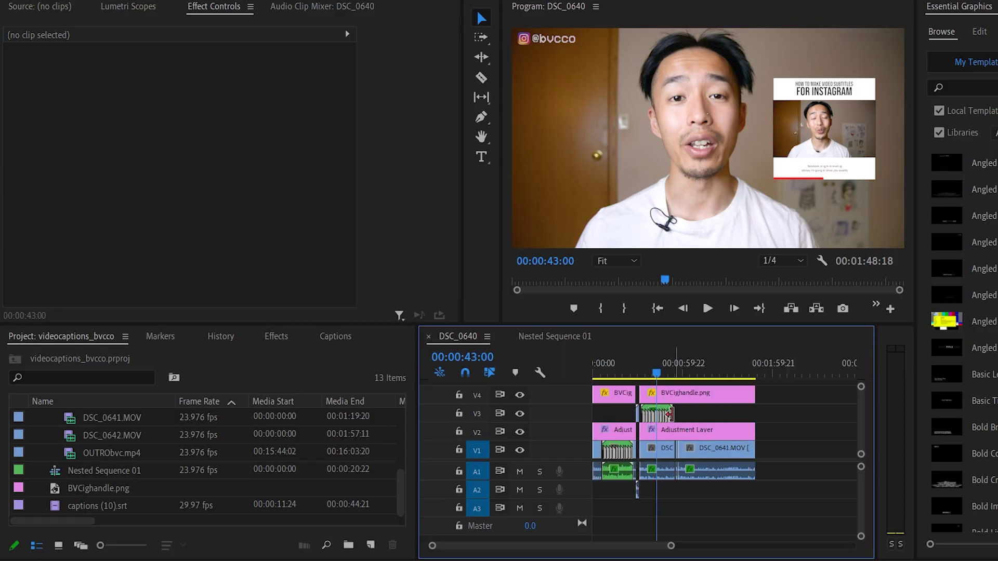
{"action": "left_click", "coordinate": [617, 374]}
{"action": "key", "text": "equal"}
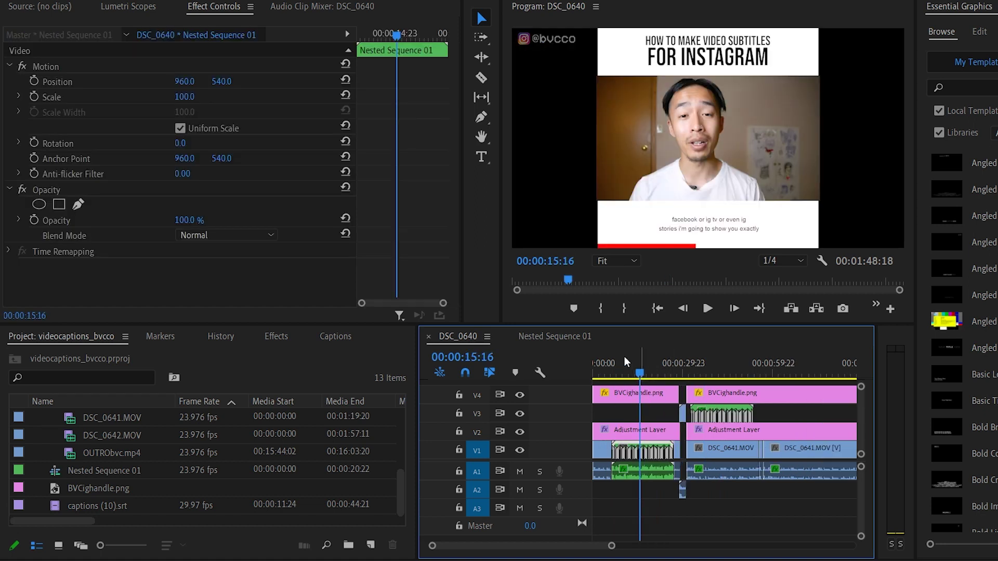
{"action": "key", "text": "minus"}
{"action": "key", "text": "minus"}
{"action": "key", "text": "minus"}
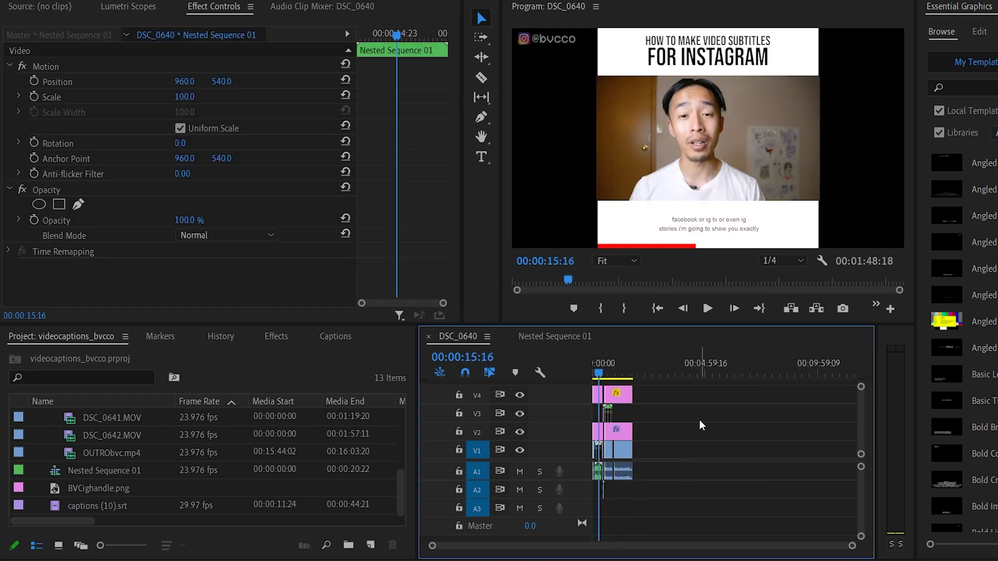
{"action": "left_click", "coordinate": [658, 373]}
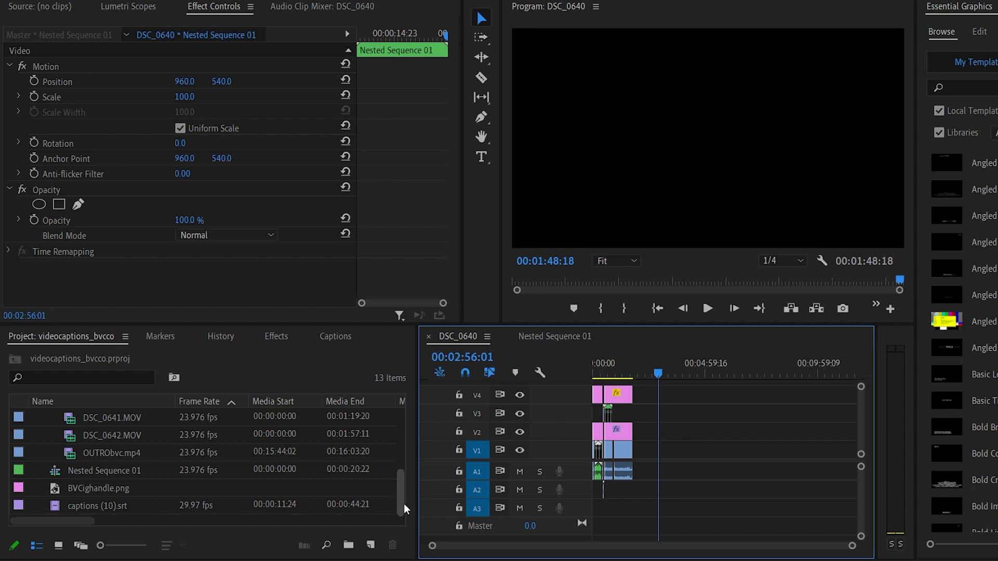
Step: Start a new sequence and set its editing mode to Custom
{"action": "left_click", "coordinate": [371, 545]}
{"action": "left_click", "coordinate": [408, 368]}
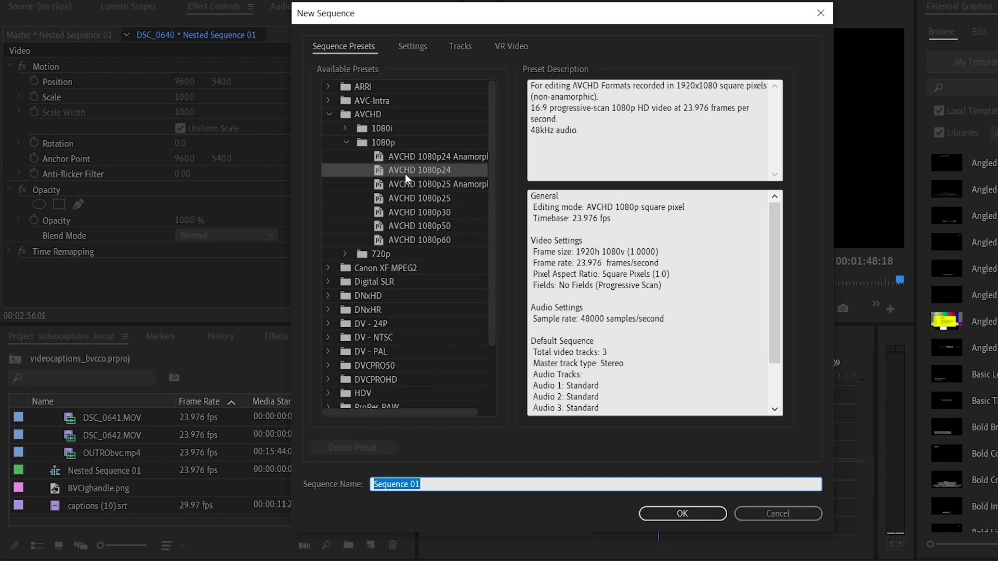
{"action": "left_click", "coordinate": [411, 48]}
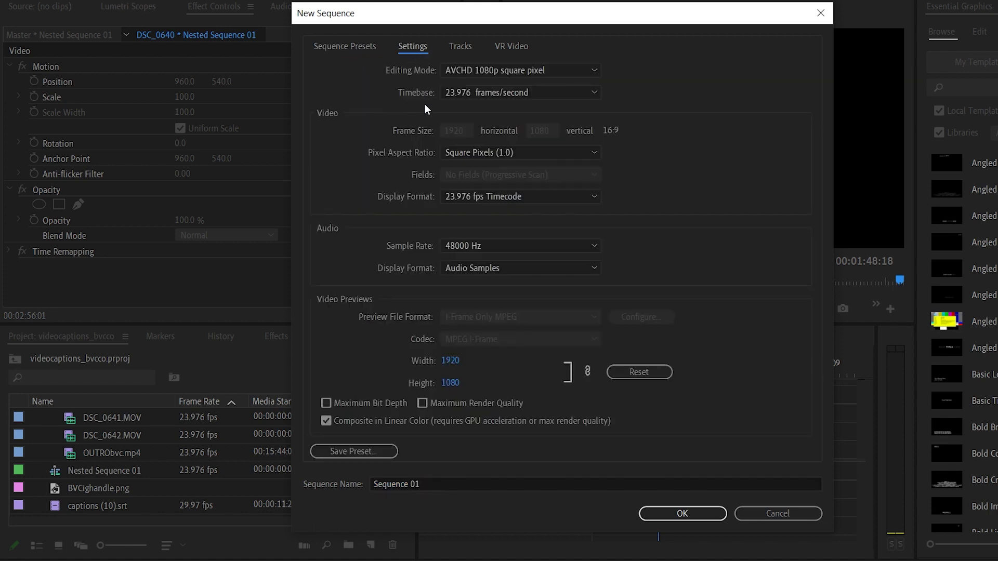
{"action": "left_click", "coordinate": [504, 70]}
{"action": "scroll", "coordinate": [526, 137], "scroll_direction": "up", "scroll_amount": 5}
{"action": "left_click", "coordinate": [456, 84]}
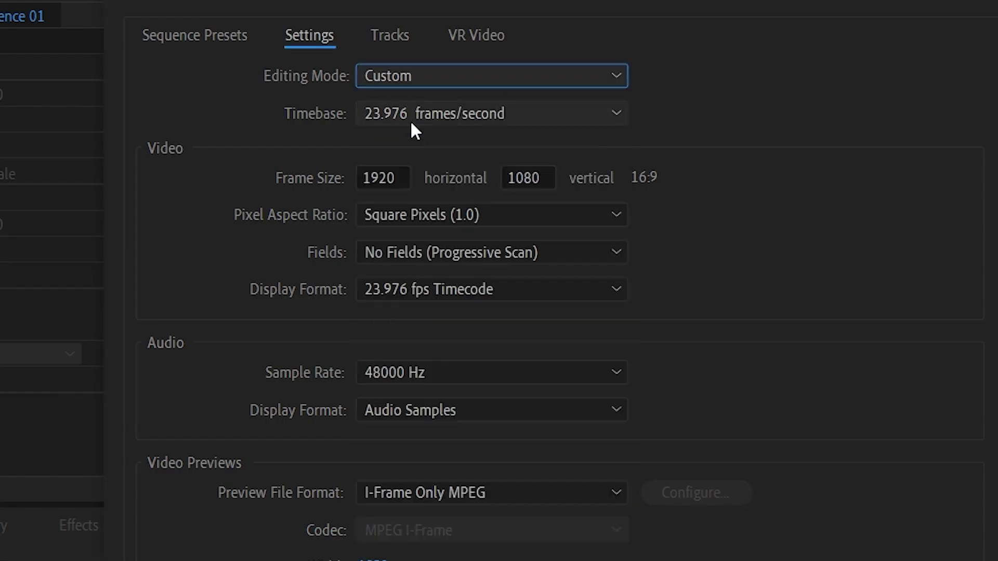
{"action": "left_click", "coordinate": [456, 128]}
Step: Set the new sequence's horizontal frame size to 1080
{"action": "double_click", "coordinate": [383, 169]}
{"action": "type", "text": "10"}
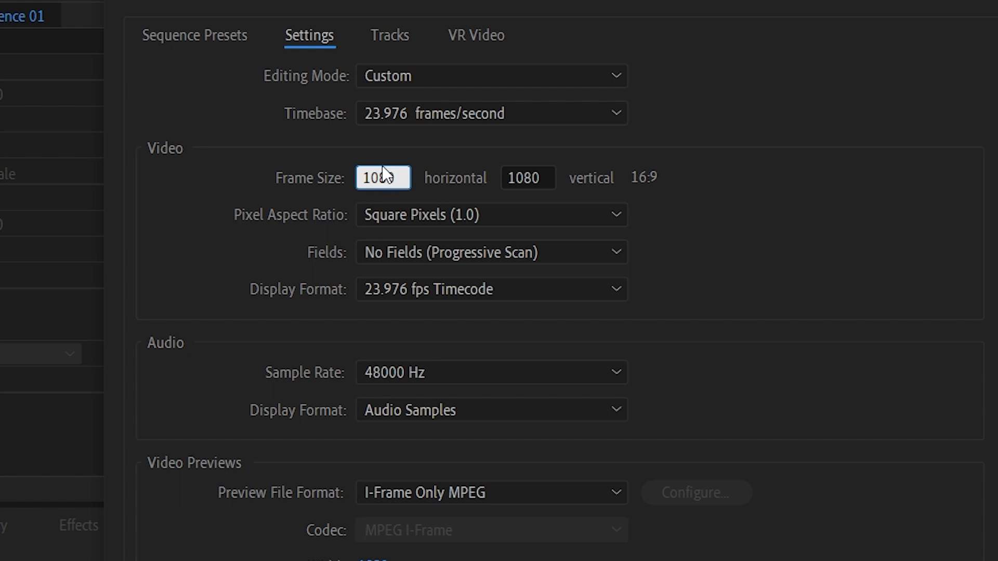
{"action": "type", "text": "80"}
{"action": "double_click", "coordinate": [396, 177]}
{"action": "left_click", "coordinate": [396, 178]}
{"action": "double_click", "coordinate": [395, 178]}
{"action": "type", "text": "1"}
{"action": "left_click", "coordinate": [397, 178]}
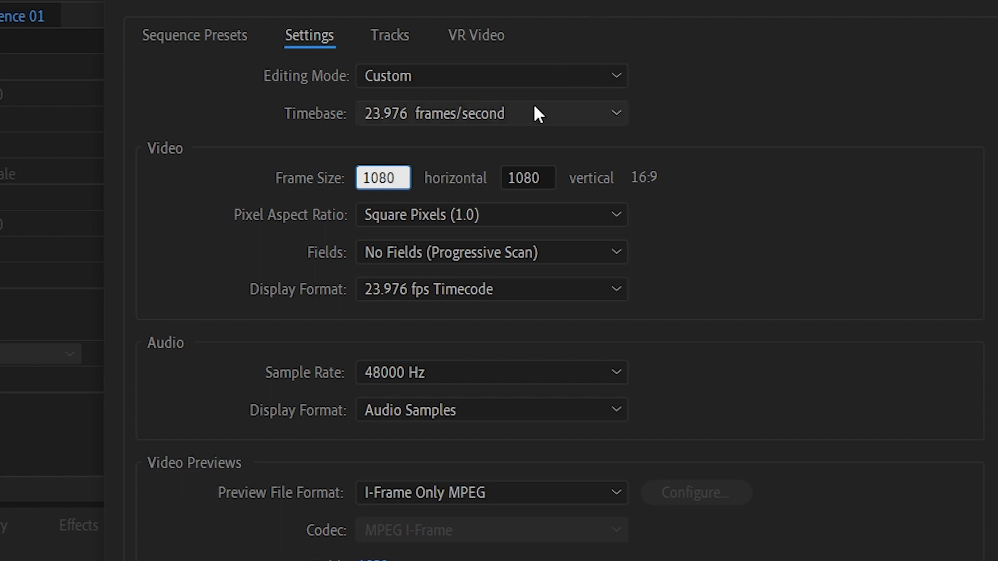
Step: Set the vertical frame size to 1920 for a 9:16 vertical format
{"action": "left_click", "coordinate": [527, 177]}
{"action": "double_click", "coordinate": [527, 177]}
{"action": "type", "text": "1920"}
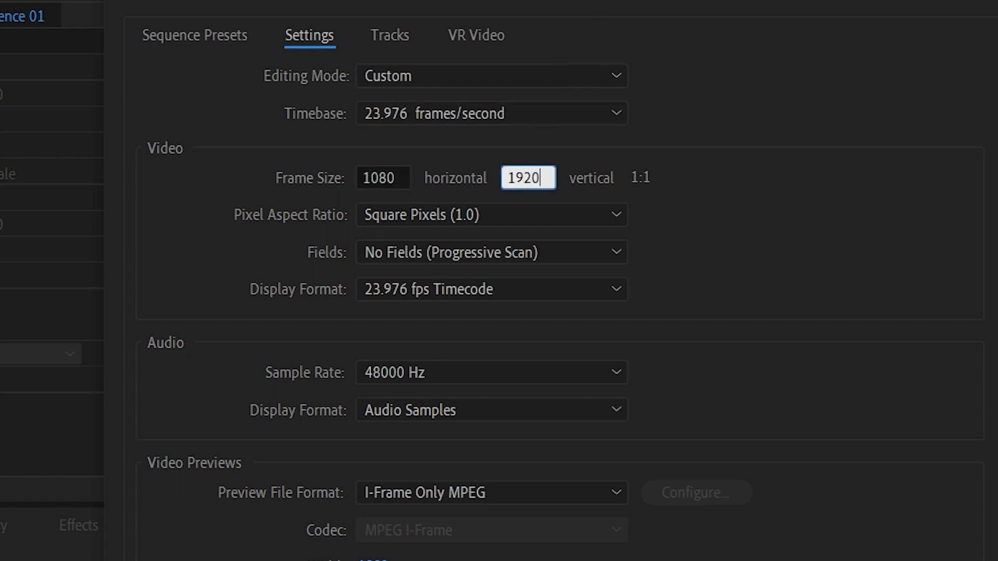
{"action": "left_click", "coordinate": [726, 193]}
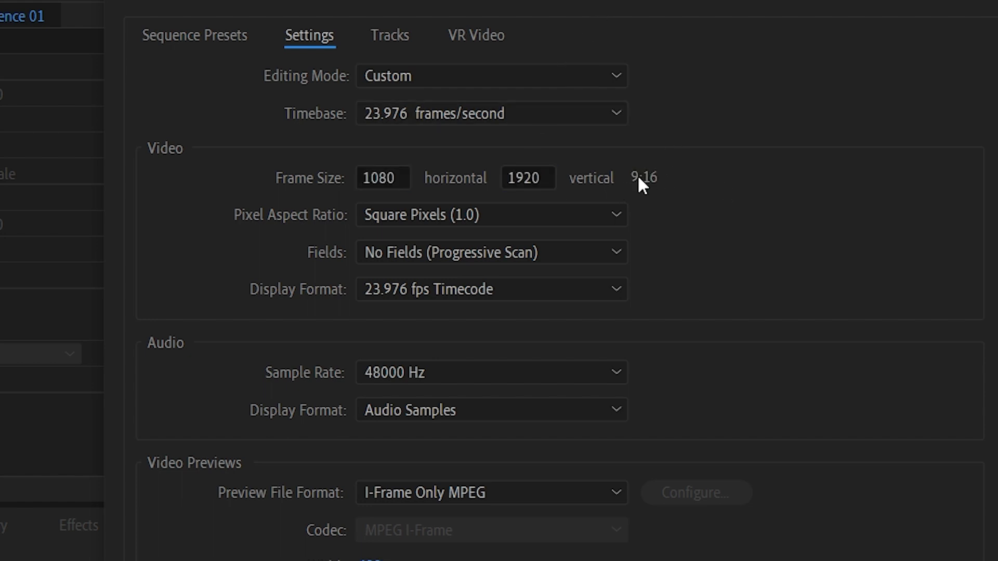
Step: Set the vertical frame size to 1080 for a square format and create the sequence
{"action": "double_click", "coordinate": [536, 180]}
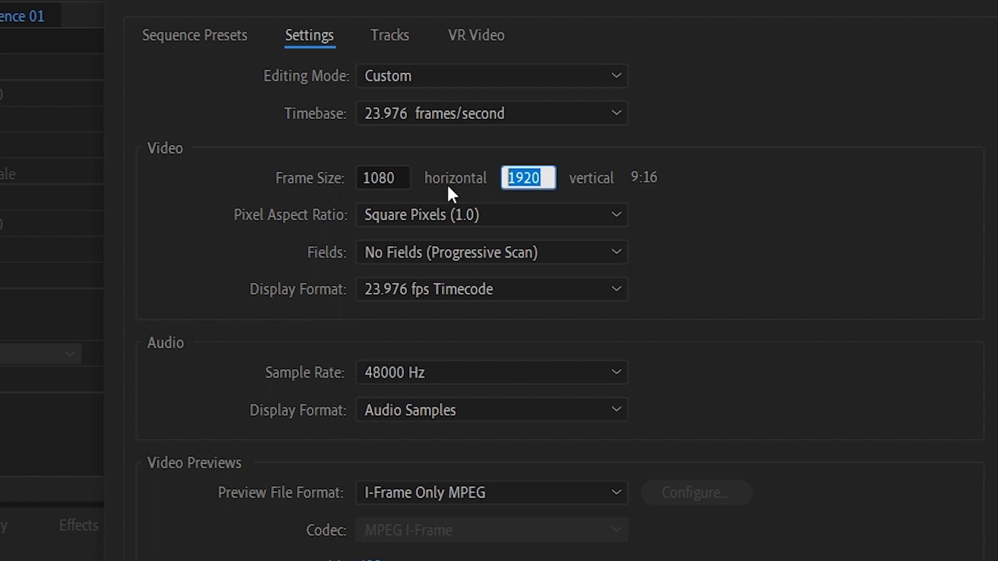
{"action": "type", "text": "1080"}
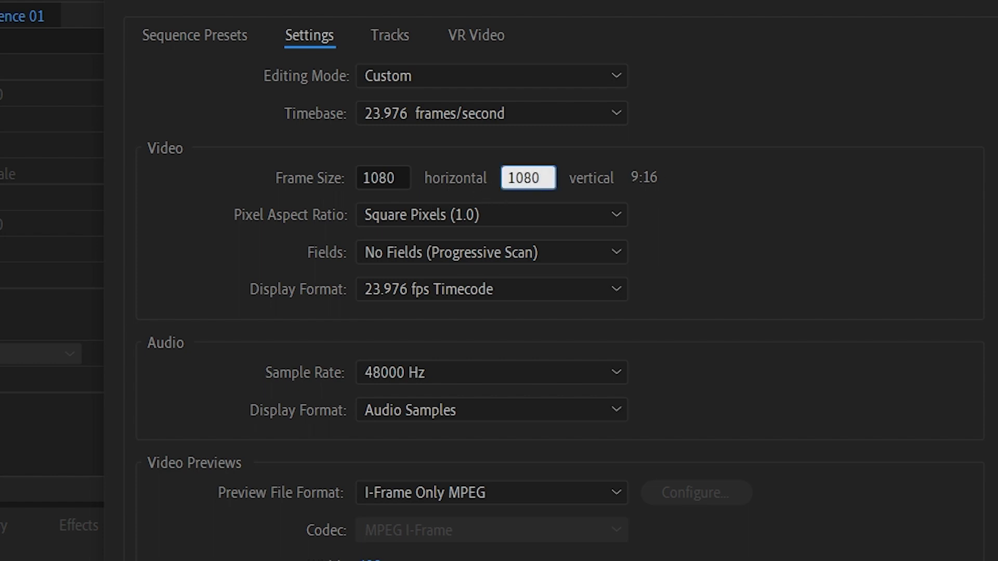
{"action": "left_click", "coordinate": [761, 249]}
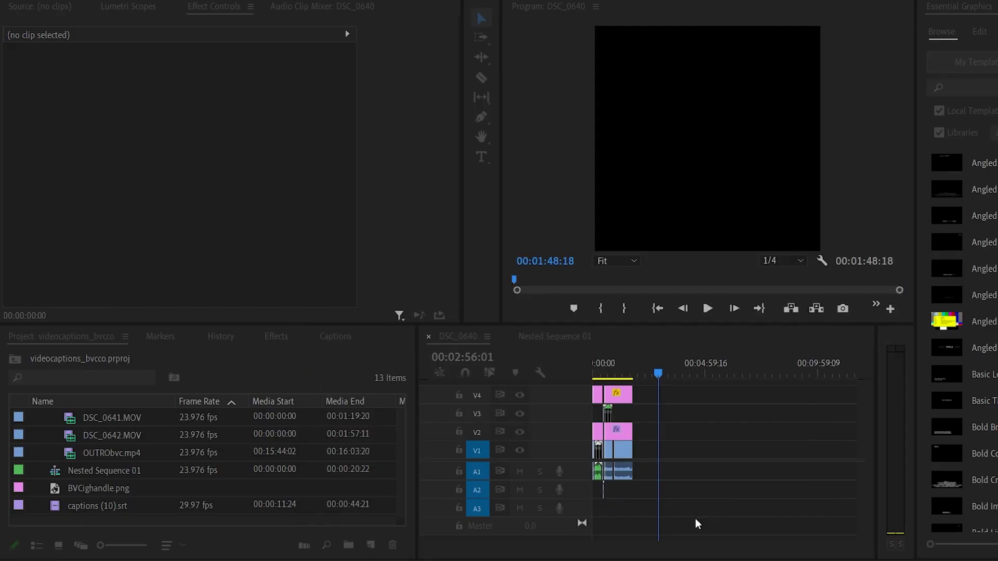
Step: Rename the new sequence in the project as IGFACEBOK
{"action": "right_click", "coordinate": [92, 514]}
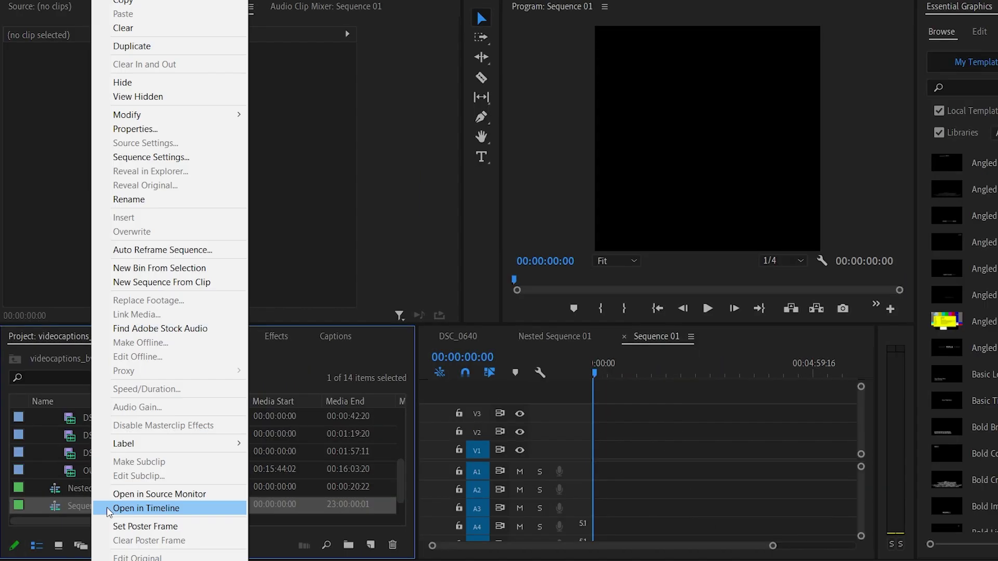
{"action": "left_click", "coordinate": [129, 199]}
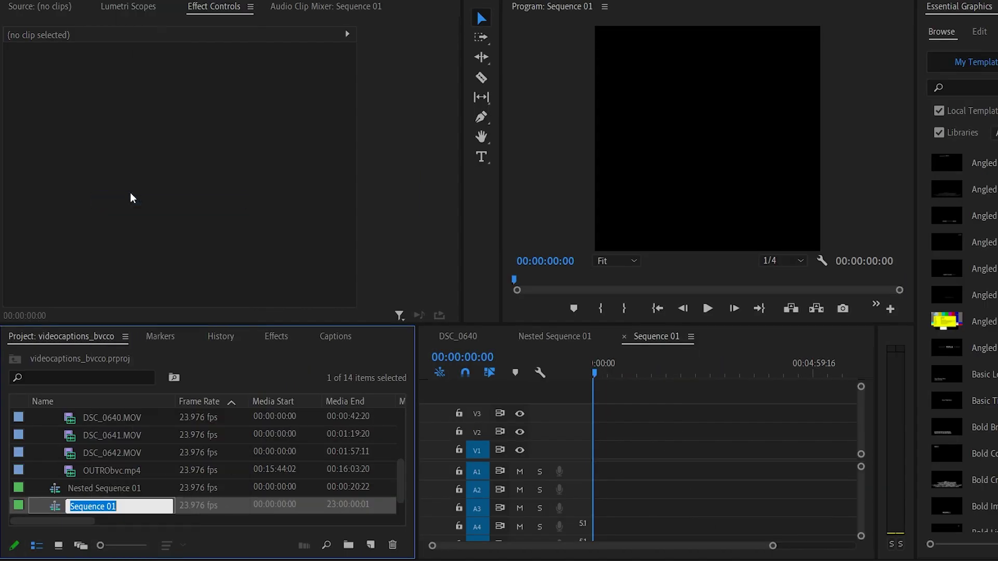
{"action": "type", "text": "IGFACEBOK"}
{"action": "left_click", "coordinate": [180, 501]}
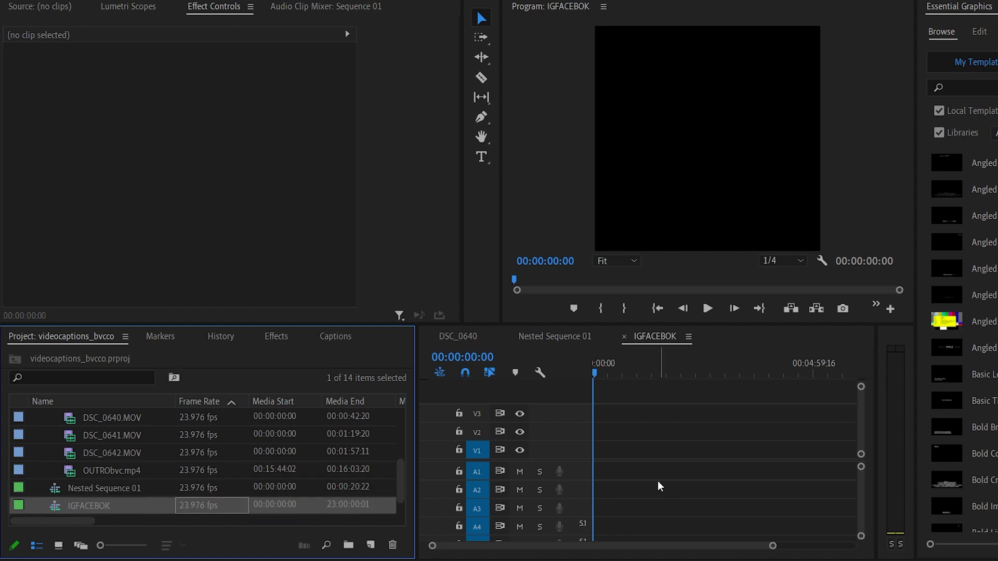
Step: Place DSC_0640.MOV at the start of the IGFACEBOK sequence on V1, keeping the existing sequence settings
{"action": "mouse_move", "coordinate": [403, 485]}
{"action": "left_mouse_down"}
{"action": "mouse_move", "coordinate": [404, 469]}
{"action": "mouse_move", "coordinate": [408, 482]}
{"action": "left_mouse_up"}
{"action": "left_click_drag", "start_coordinate": [106, 441], "coordinate": [599, 452]}
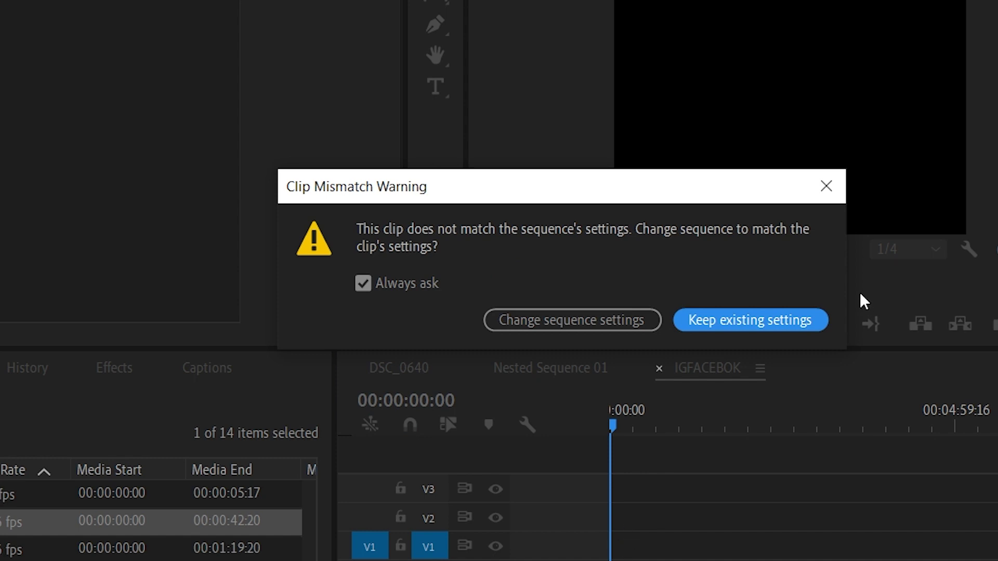
{"action": "left_click", "coordinate": [769, 320]}
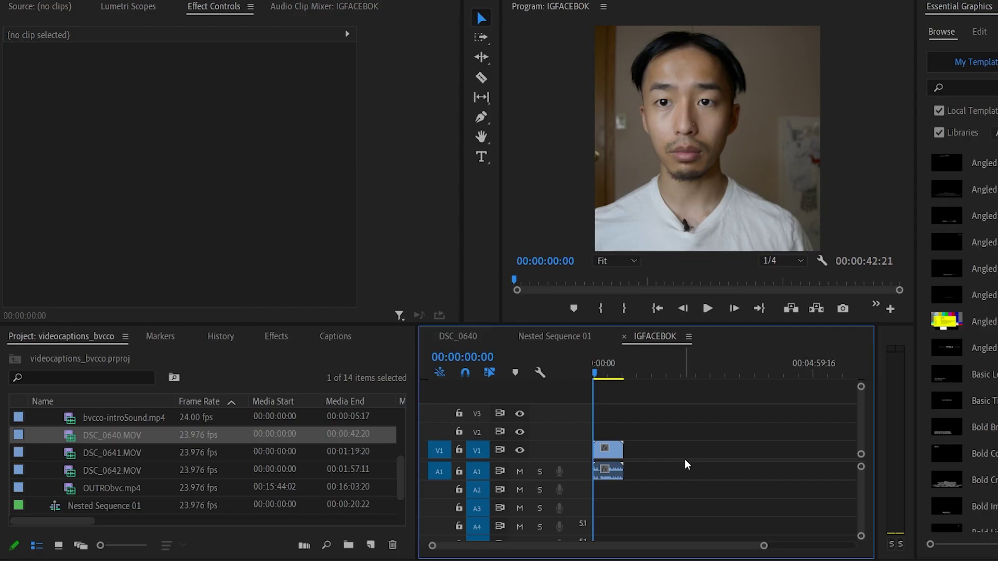
{"action": "key", "text": "="}
{"action": "right_click", "coordinate": [640, 448]}
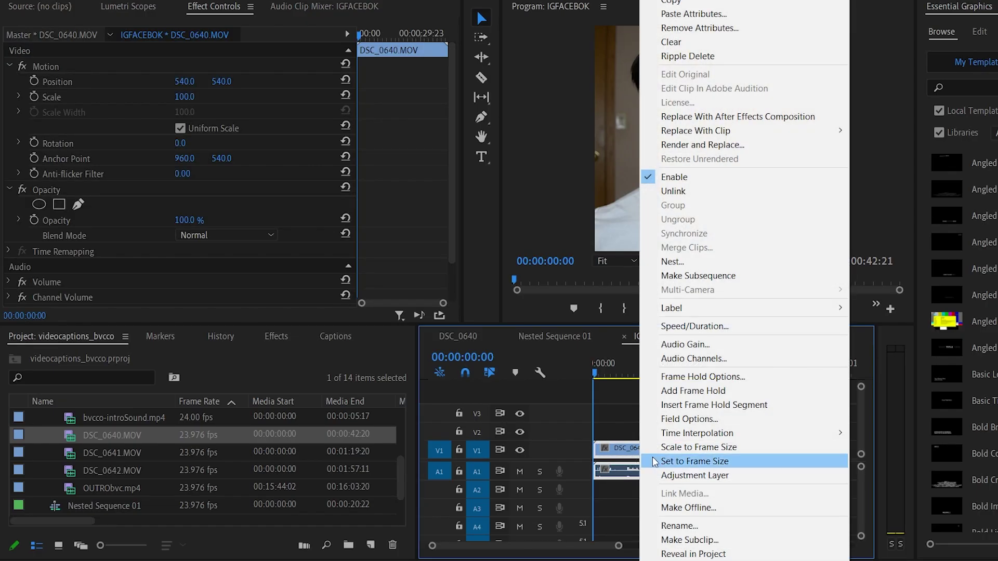
{"action": "left_click", "coordinate": [739, 452]}
{"action": "left_click_drag", "start_coordinate": [211, 103], "coordinate": [187, 102]}
{"action": "key", "text": "ctrl+z"}
{"action": "left_click", "coordinate": [733, 453]}
Step: Apply Scale to Frame Size to the DSC_0640.MOV clip and move its video up to track V2
{"action": "right_click", "coordinate": [669, 453]}
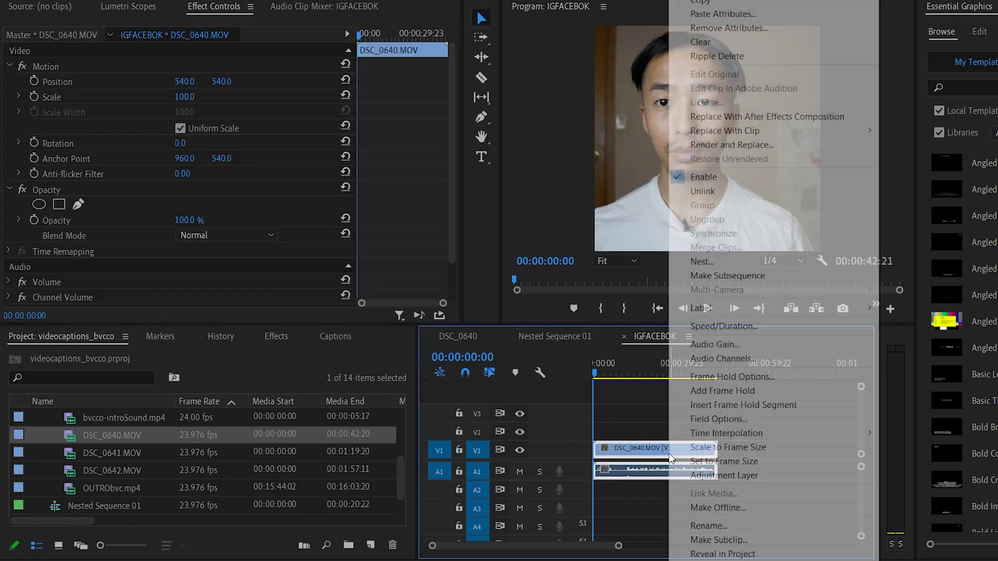
{"action": "left_click", "coordinate": [768, 449]}
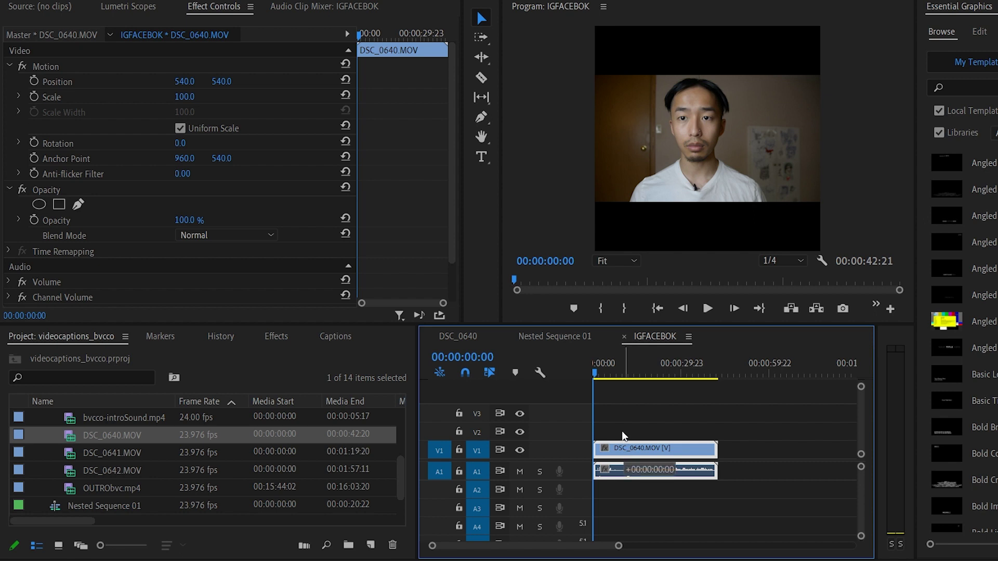
{"action": "left_click_drag", "start_coordinate": [624, 456], "coordinate": [627, 436]}
{"action": "left_click", "coordinate": [734, 435]}
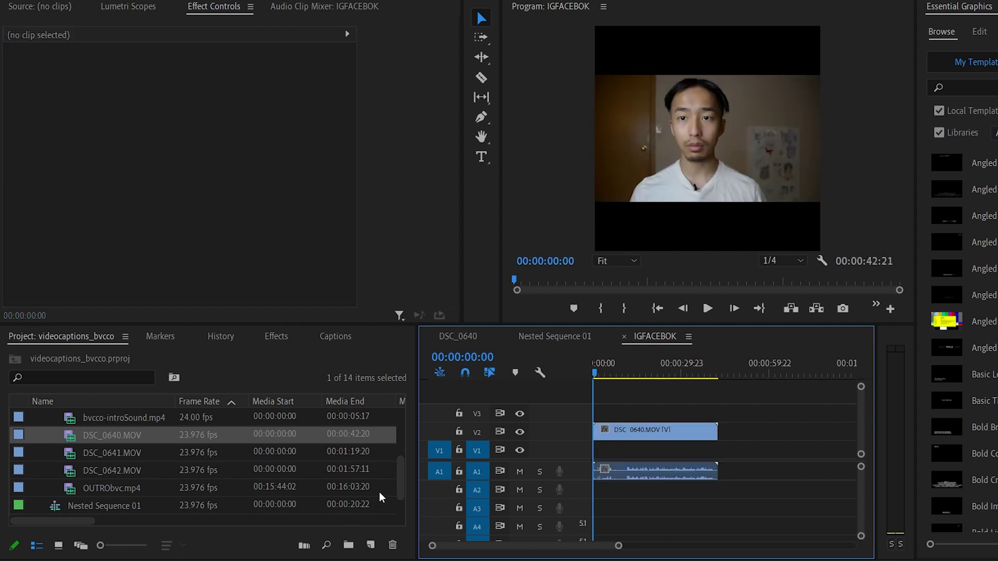
Step: Create a 1080 x 1080 white (FFFFFF) color matte and lay it on V1 beneath the video, extended to the clip's end
{"action": "left_click", "coordinate": [371, 545]}
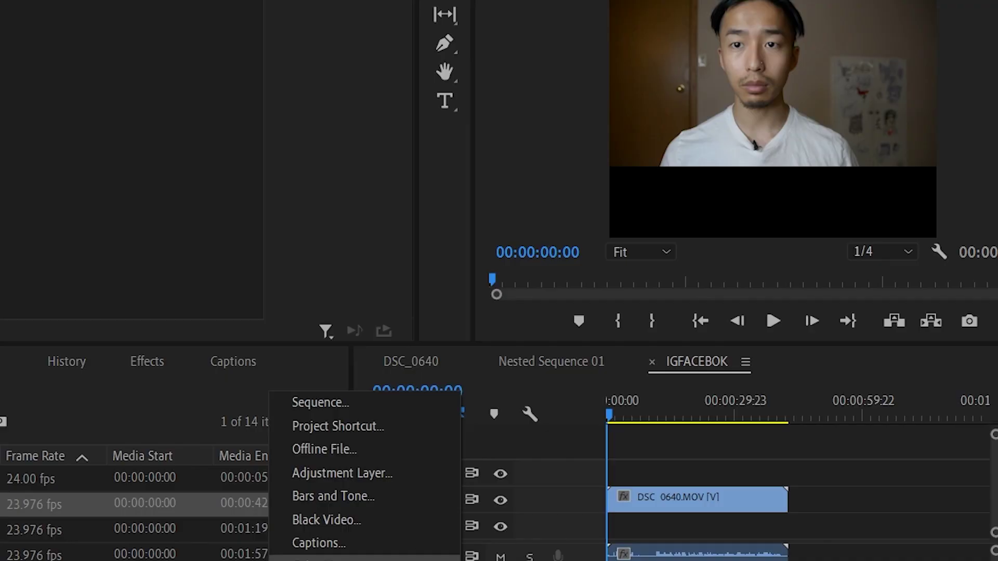
{"action": "left_click", "coordinate": [400, 478]}
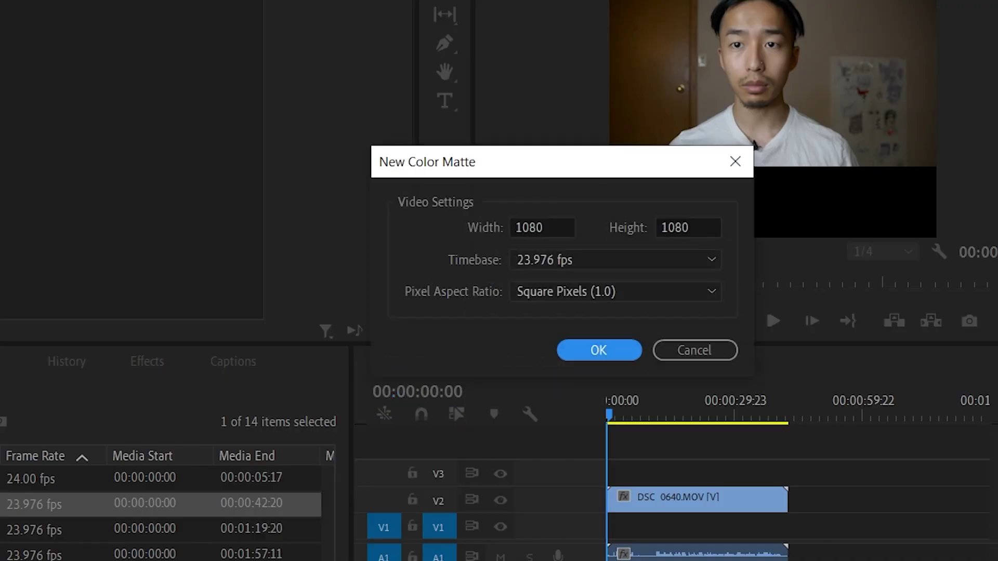
{"action": "left_click", "coordinate": [600, 348]}
{"action": "left_click", "coordinate": [515, 358]}
{"action": "left_click", "coordinate": [602, 282]}
{"action": "left_click_drag", "start_coordinate": [601, 277], "coordinate": [599, 363]}
{"action": "mouse_move", "coordinate": [505, 364]}
{"action": "left_mouse_down"}
{"action": "mouse_move", "coordinate": [385, 399]}
{"action": "mouse_move", "coordinate": [272, 459]}
{"action": "mouse_move", "coordinate": [577, 205]}
{"action": "mouse_move", "coordinate": [394, 358]}
{"action": "mouse_move", "coordinate": [306, 410]}
{"action": "left_mouse_up"}
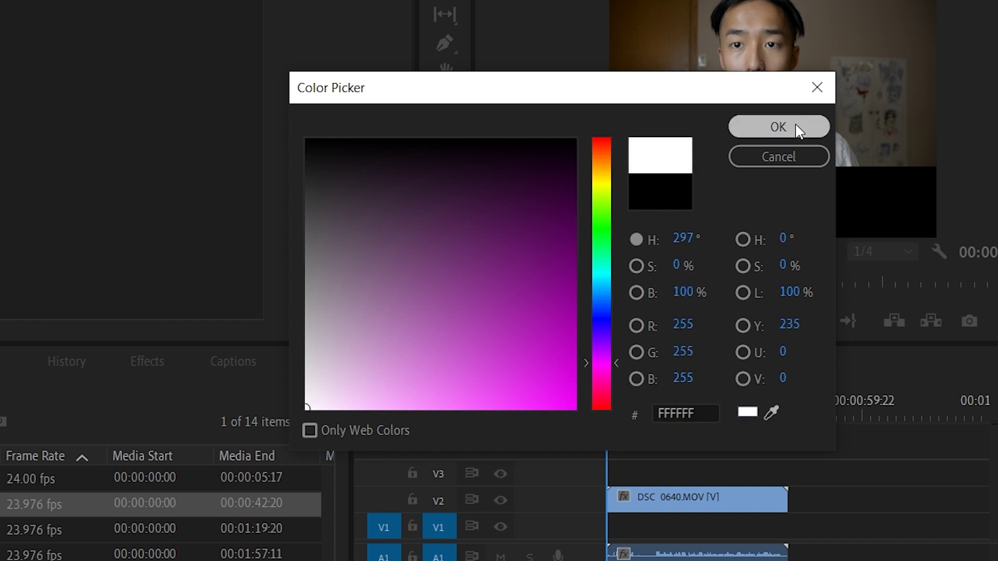
{"action": "left_click", "coordinate": [778, 126]}
{"action": "left_click", "coordinate": [516, 311]}
{"action": "left_click_drag", "start_coordinate": [16, 483], "coordinate": [798, 525]}
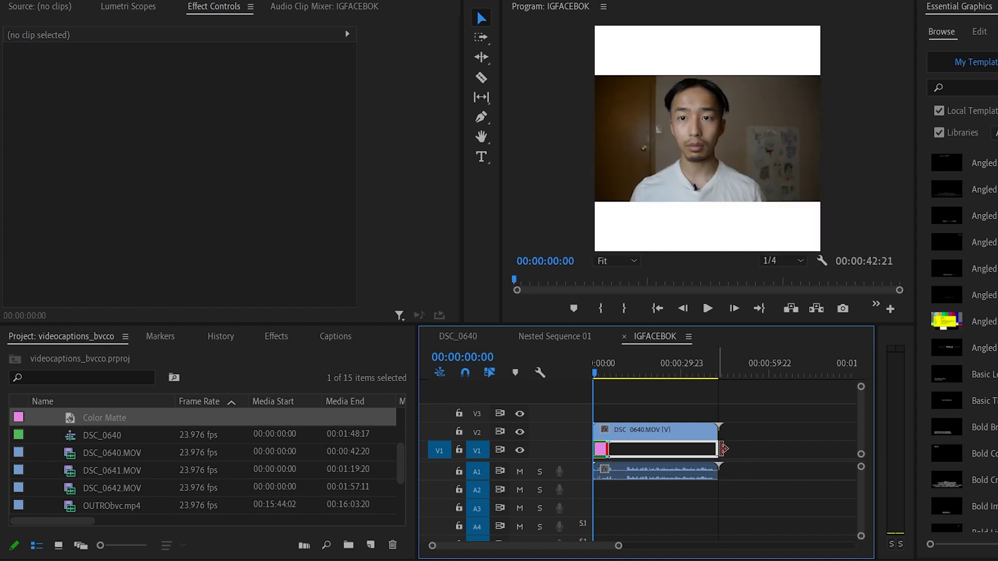
{"action": "left_click_drag", "start_coordinate": [723, 449], "coordinate": [720, 448]}
Step: Add the title text "subscribe to bvcco" in the white band above the video
{"action": "left_click", "coordinate": [979, 31]}
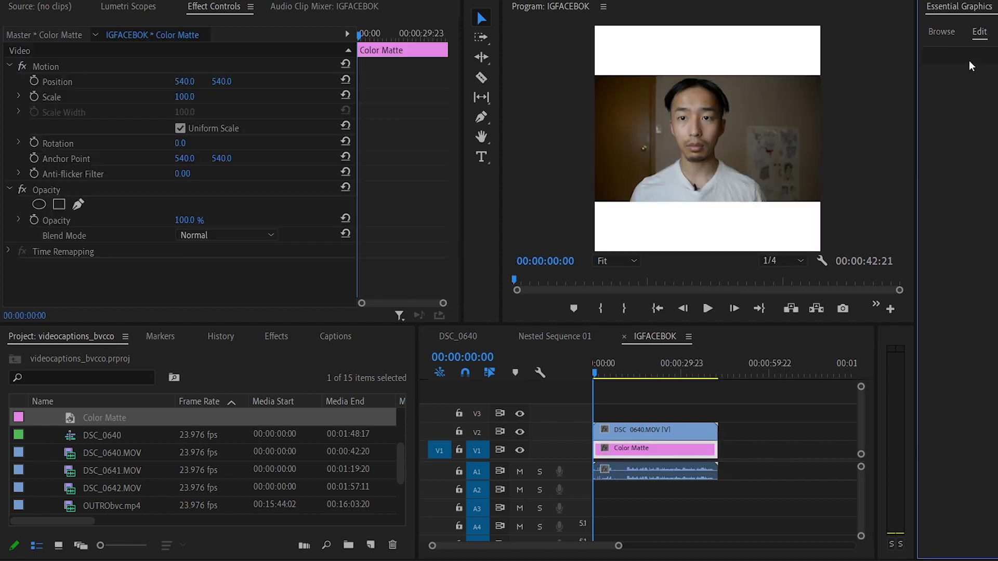
{"action": "left_click", "coordinate": [481, 157]}
{"action": "left_click", "coordinate": [646, 41]}
{"action": "type", "text": "subscribe to bvcco"}
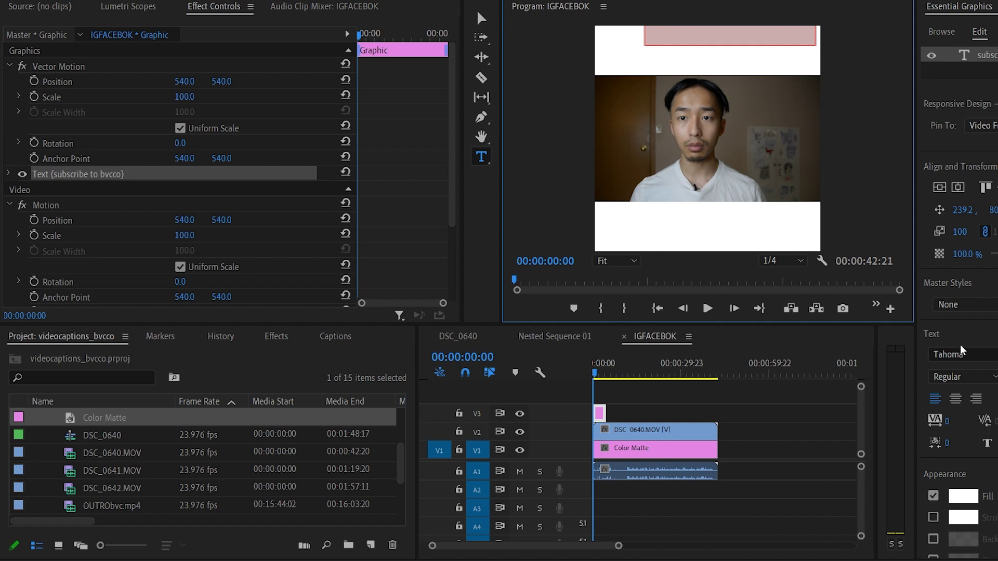
Step: Set the title's font to Bebas Neue and its fill color to black
{"action": "left_click", "coordinate": [962, 354]}
{"action": "type", "text": "beba"}
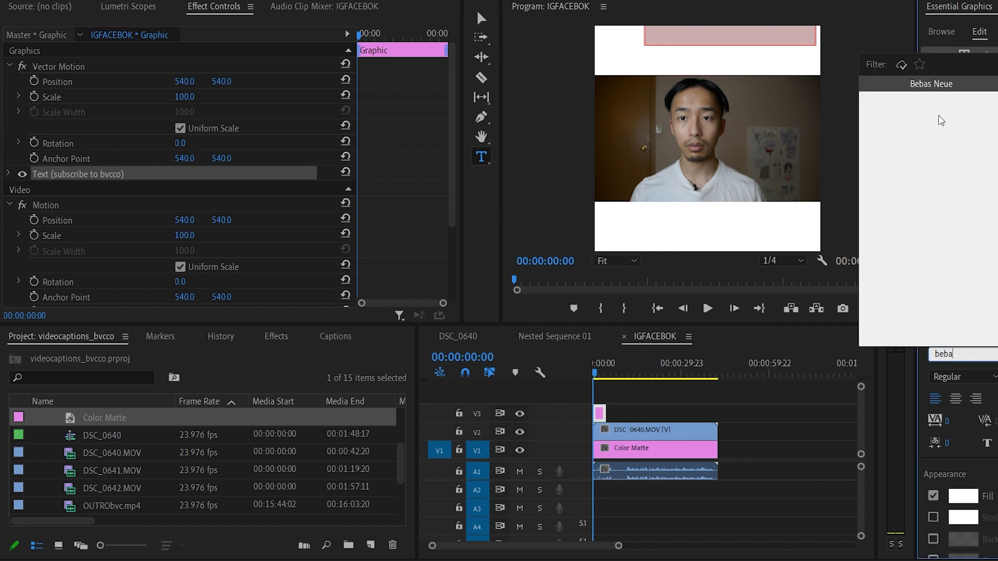
{"action": "left_click", "coordinate": [943, 88]}
{"action": "left_click", "coordinate": [963, 496]}
{"action": "left_click_drag", "start_coordinate": [559, 244], "coordinate": [691, 152]}
{"action": "left_click", "coordinate": [715, 176]}
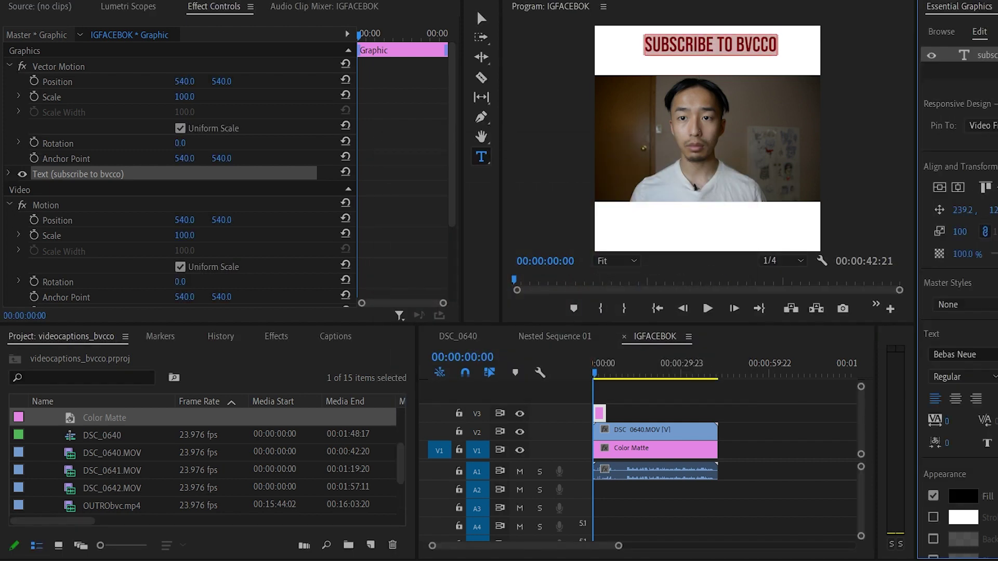
Step: Center and enlarge the title to span the upper white band, and extend its graphic to the video clip's end
{"action": "left_click", "coordinate": [959, 188]}
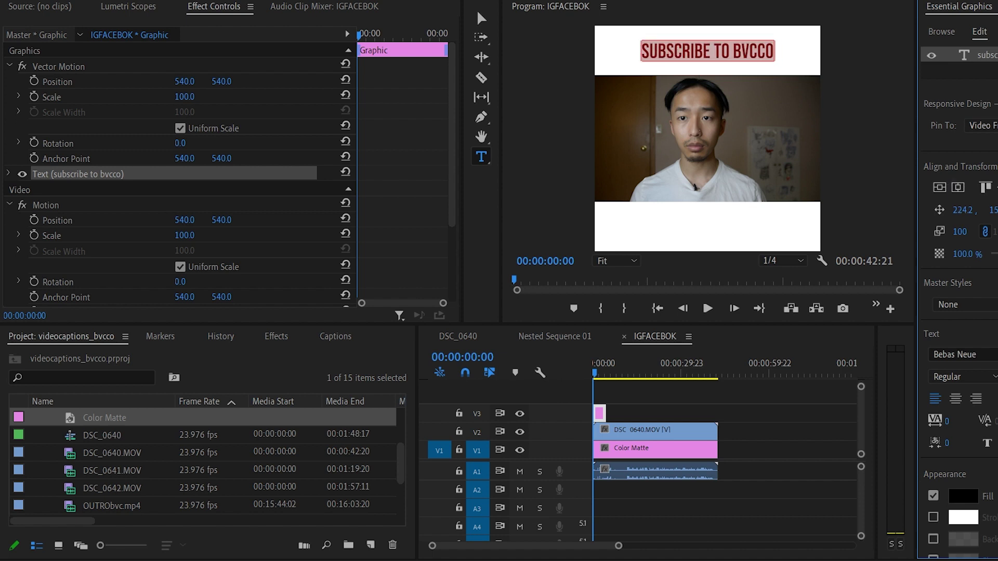
{"action": "left_click", "coordinate": [739, 390]}
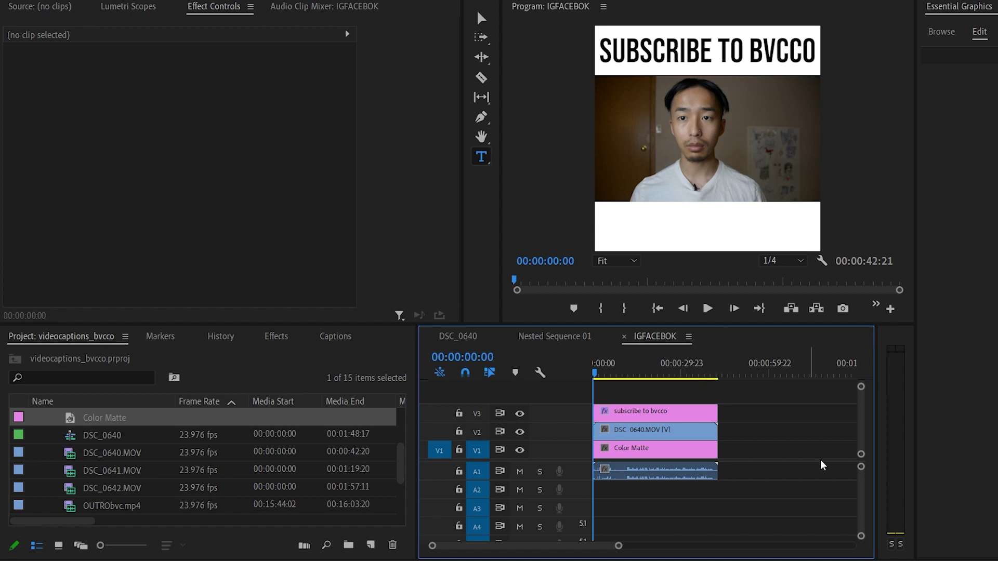
Step: Create a new captions item using the Open Captions standard
{"action": "left_click", "coordinate": [371, 544]}
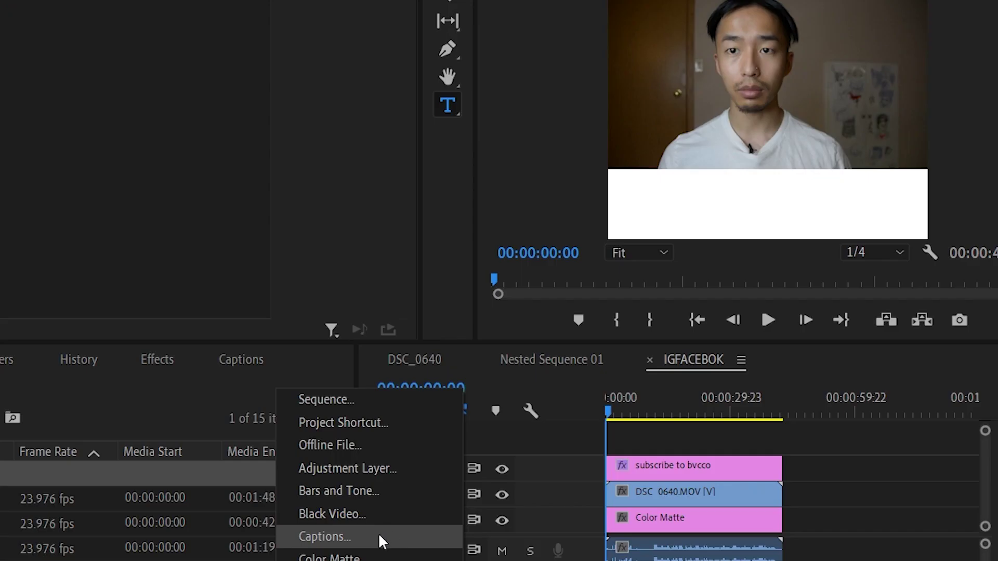
{"action": "left_click", "coordinate": [439, 462]}
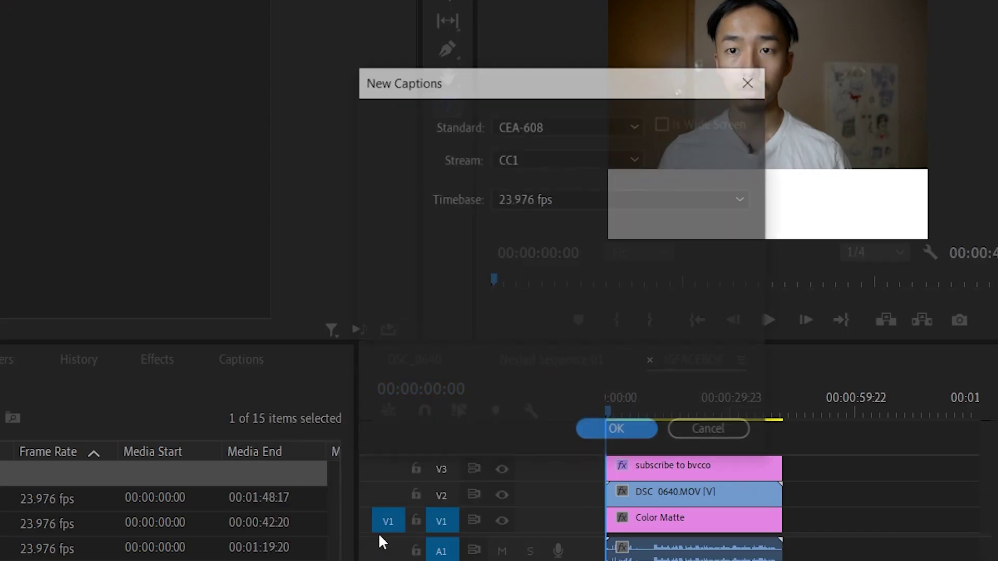
{"action": "left_click", "coordinate": [554, 127]}
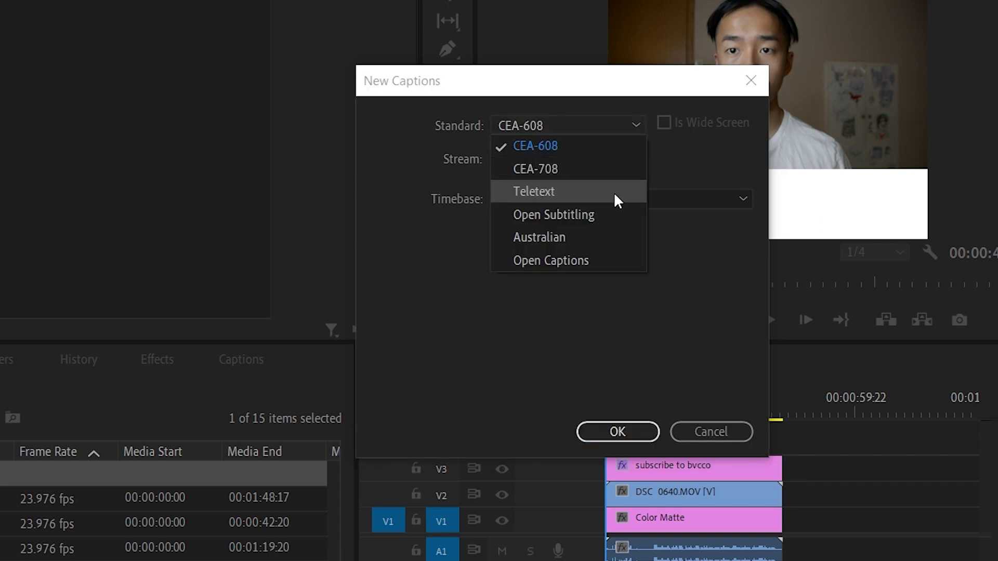
{"action": "left_click", "coordinate": [630, 253]}
{"action": "left_click", "coordinate": [602, 388]}
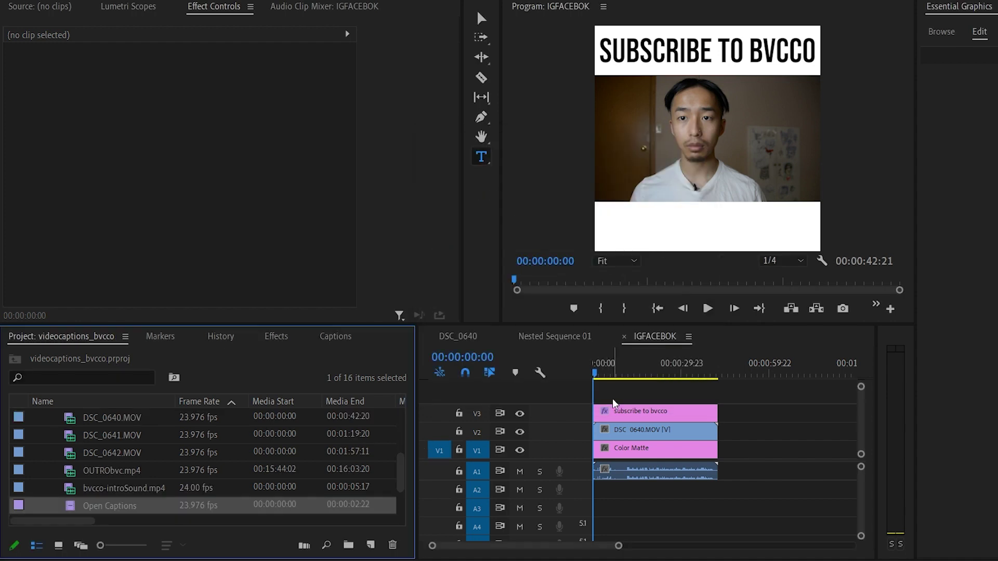
Step: Place the Open Captions item on V4 above the title at the sequence start, and go to 00:00:01:00
{"action": "left_click", "coordinate": [119, 488]}
{"action": "left_click", "coordinate": [99, 512]}
{"action": "left_click_drag", "start_coordinate": [67, 515], "coordinate": [598, 394]}
{"action": "left_click_drag", "start_coordinate": [672, 394], "coordinate": [720, 396]}
{"action": "left_click_drag", "start_coordinate": [602, 378], "coordinate": [607, 379]}
{"action": "key", "text": "="}
{"action": "key", "text": "="}
{"action": "key", "text": "="}
{"action": "key", "text": "="}
Step: Replace the placeholder caption text with "now you can start captioning your video"
{"action": "double_click", "coordinate": [619, 396]}
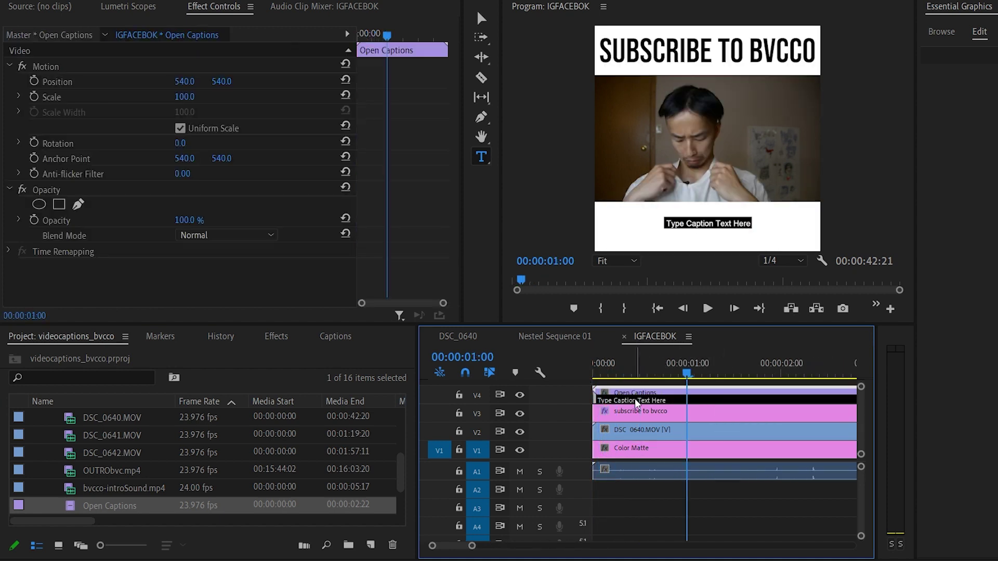
{"action": "left_click", "coordinate": [229, 425]}
{"action": "key", "text": "ctrl+a"}
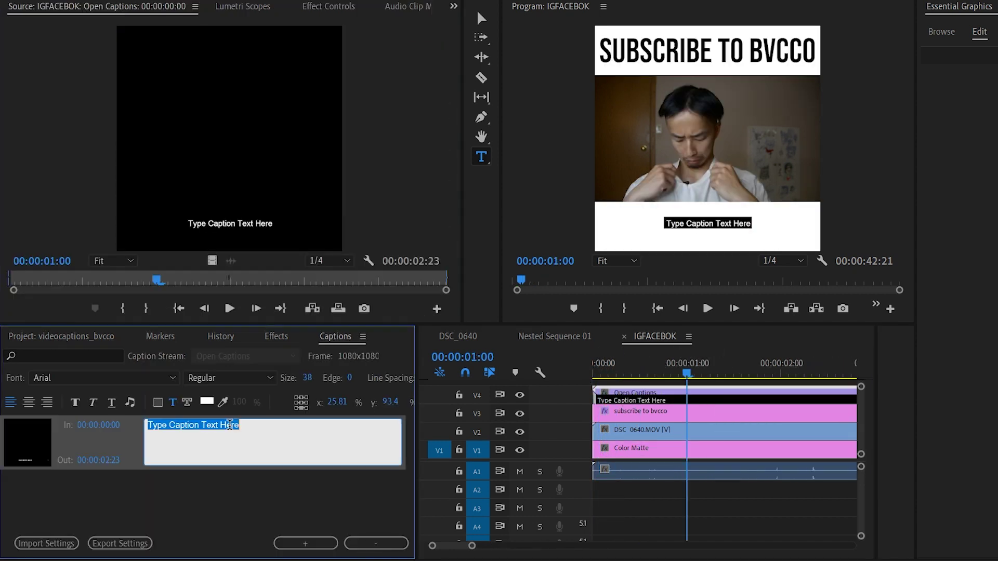
{"action": "type", "text": "now you can "}
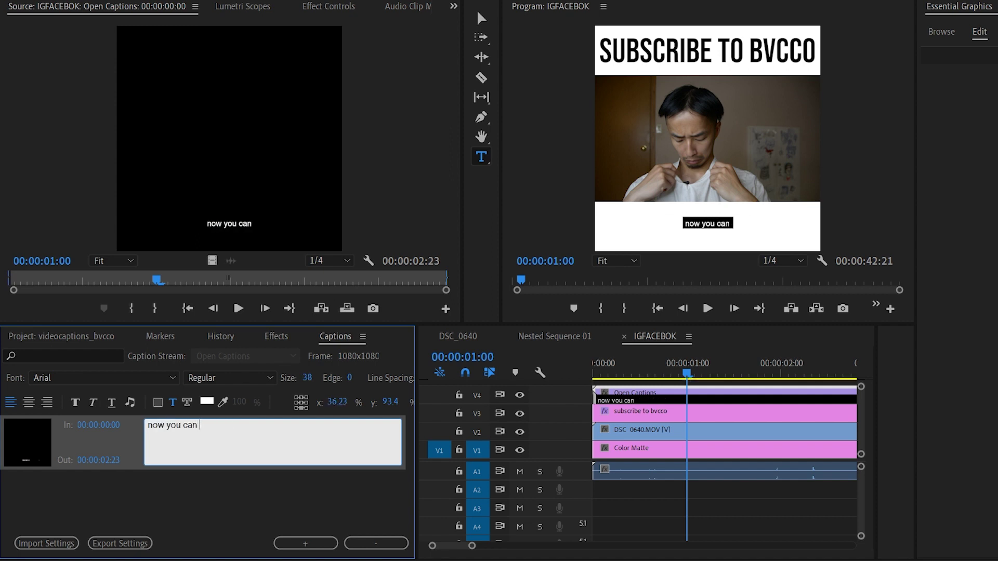
{"action": "type", "text": "start cap"}
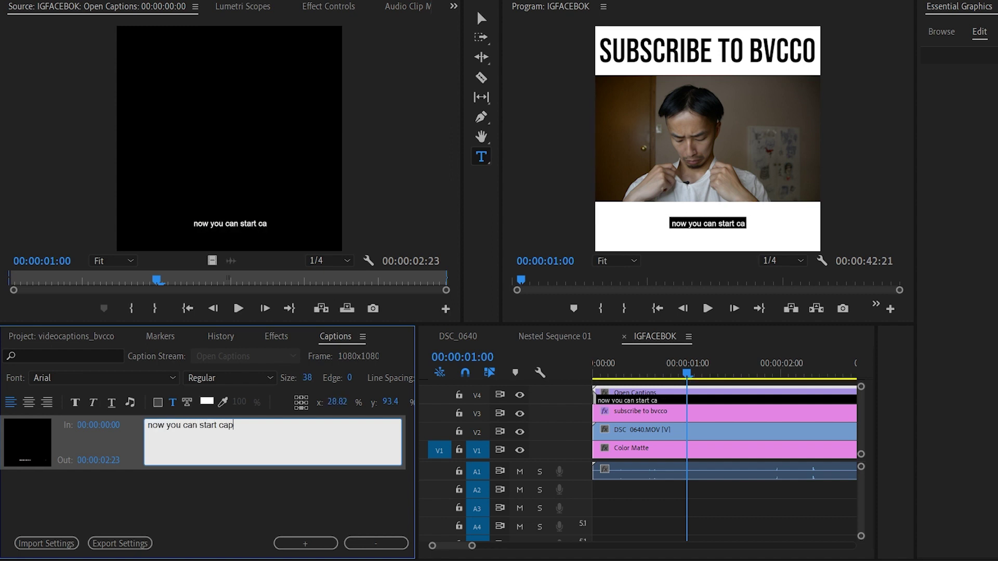
{"action": "type", "text": "tioning your video"}
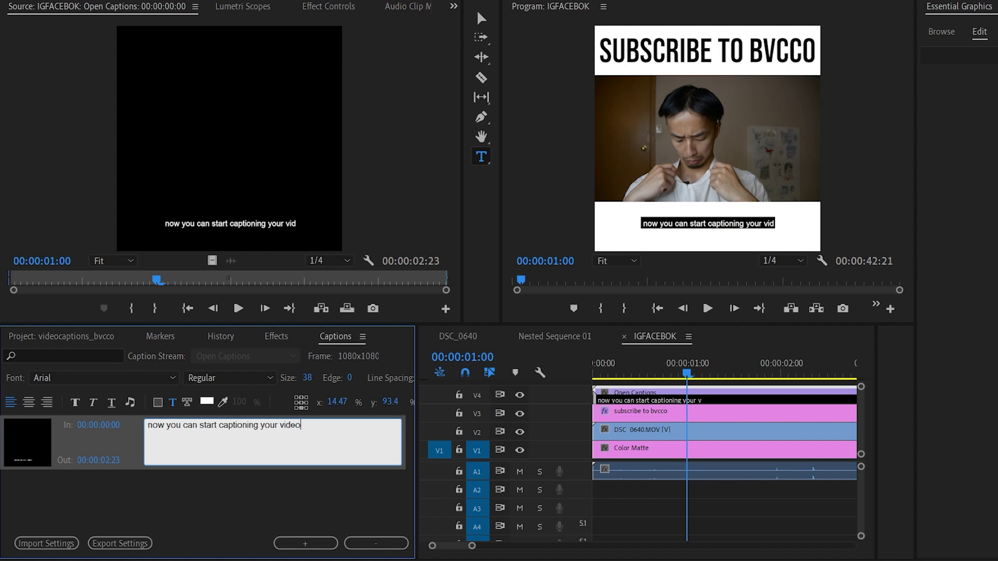
{"action": "left_click", "coordinate": [712, 502]}
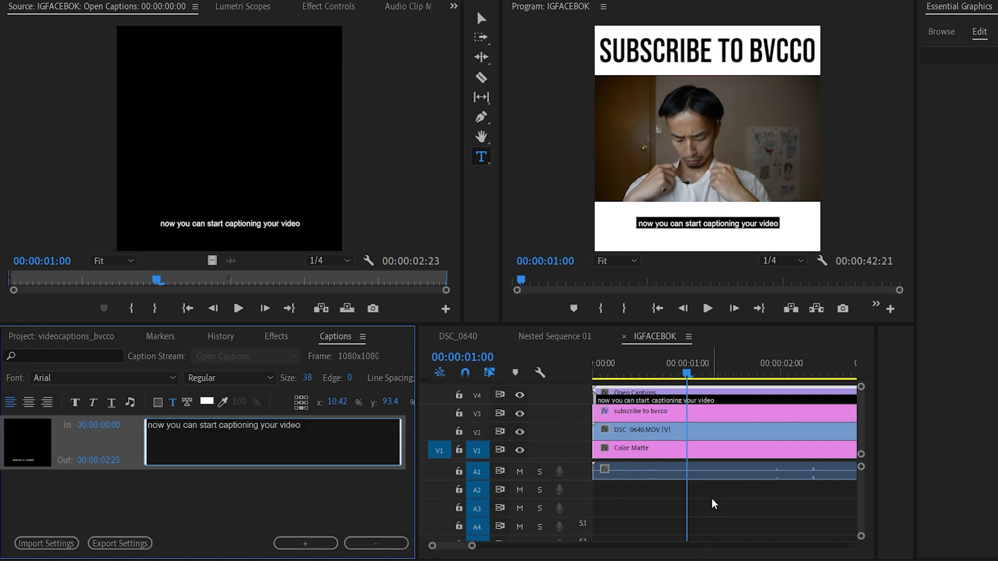
Step: Shorten the first caption block so it ends at 00:00:01:00
{"action": "left_click", "coordinate": [706, 400]}
{"action": "key", "text": "minus"}
{"action": "left_click_drag", "start_coordinate": [722, 400], "coordinate": [651, 401]}
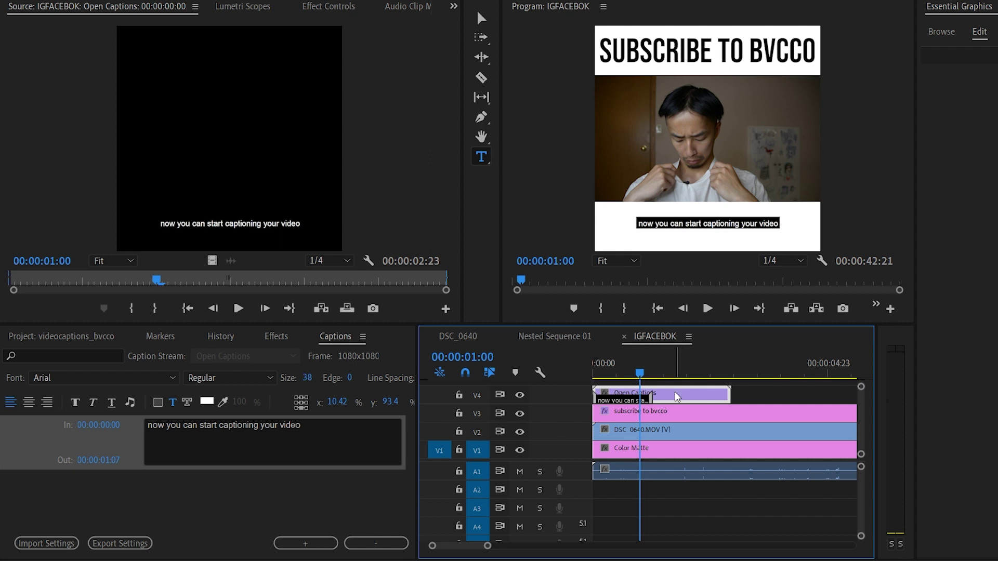
{"action": "key", "text": "equal"}
{"action": "key", "text": "equal"}
{"action": "left_click_drag", "start_coordinate": [774, 398], "coordinate": [726, 400]}
{"action": "left_click", "coordinate": [734, 376]}
{"action": "left_click", "coordinate": [328, 494]}
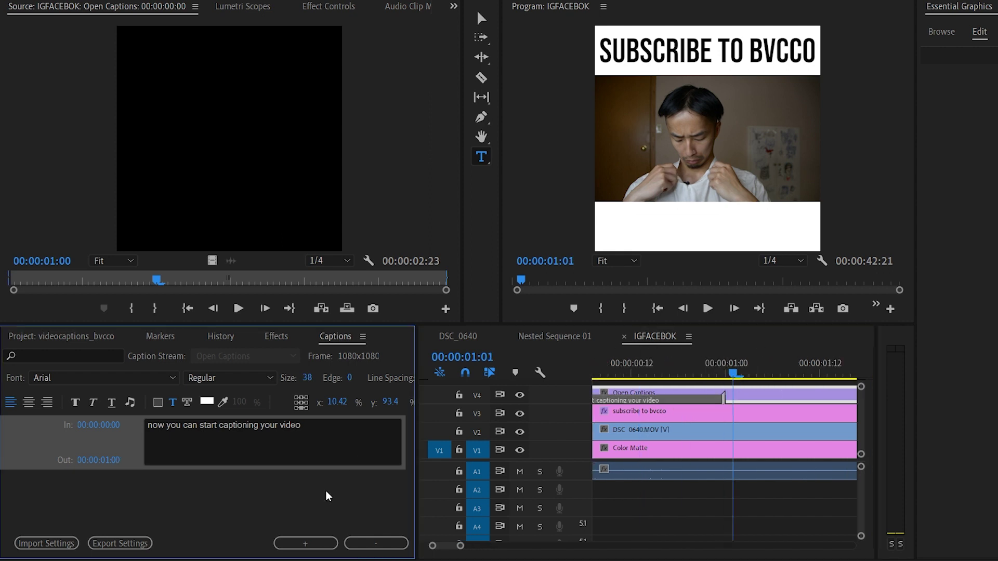
Step: Add a second caption reading "okay here is my new line of text"
{"action": "left_click", "coordinate": [306, 544]}
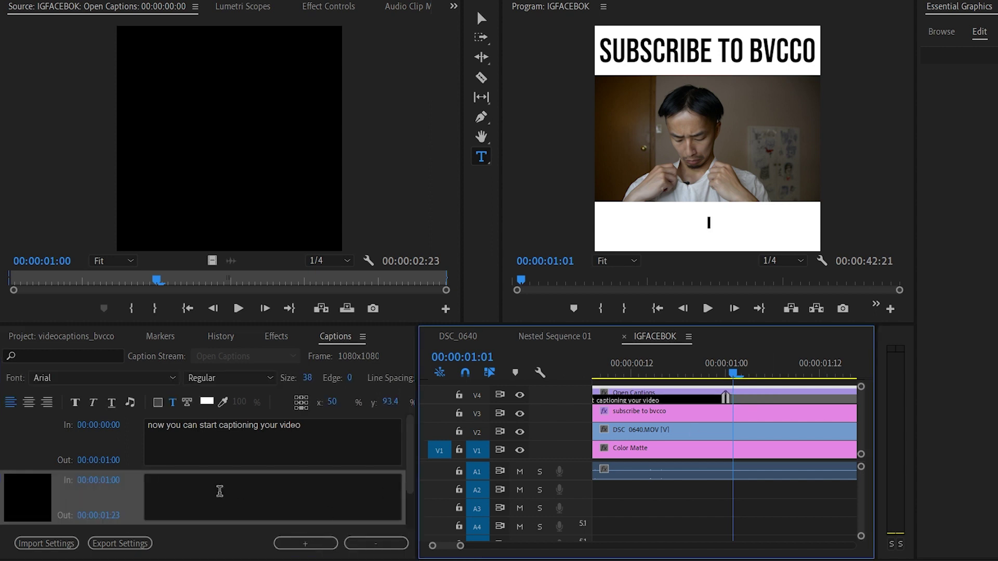
{"action": "left_click", "coordinate": [228, 489]}
{"action": "type", "text": "okay here is"}
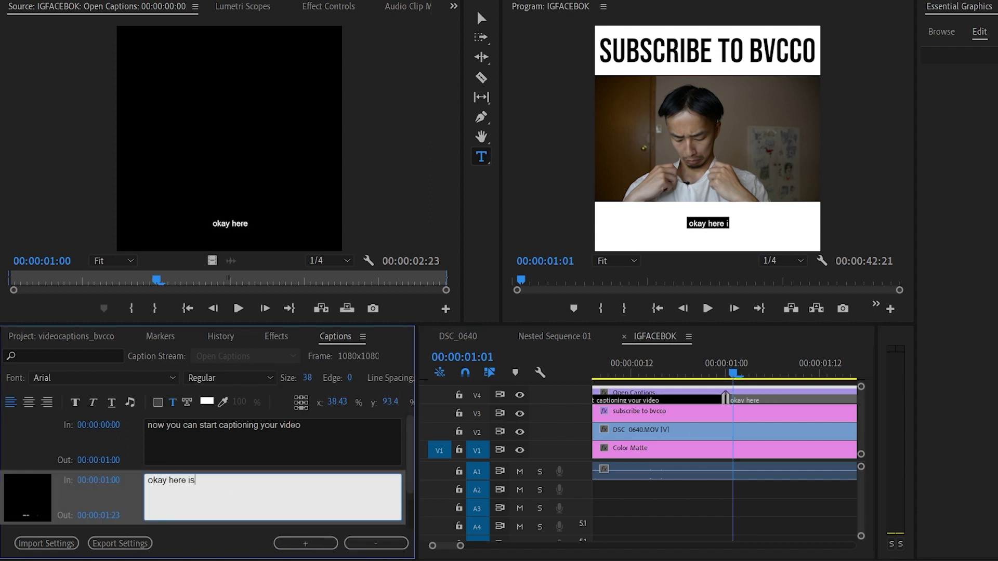
{"action": "type", "text": " my new line of text"}
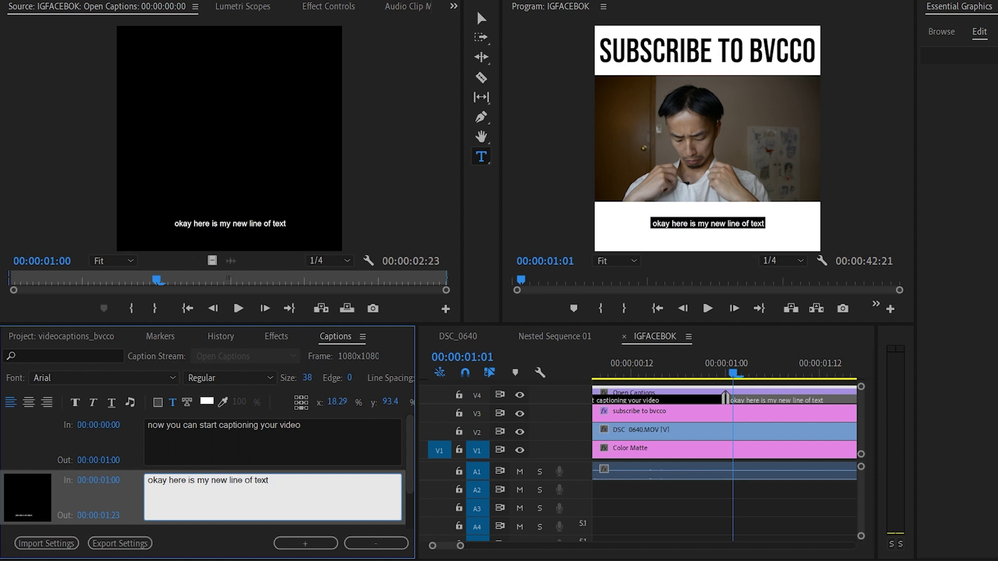
Step: Add a third caption reading "blah blah blah blah keep watchingplease"
{"action": "left_click", "coordinate": [312, 543]}
{"action": "left_click", "coordinate": [274, 499]}
{"action": "type", "text": "blah blah blah bl"}
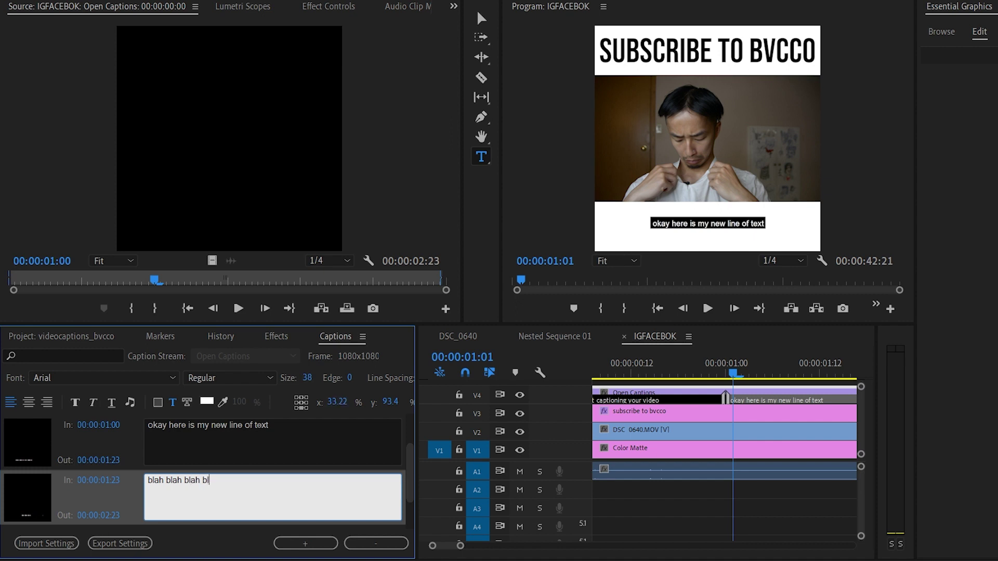
{"action": "type", "text": "ah keep watchingplease"}
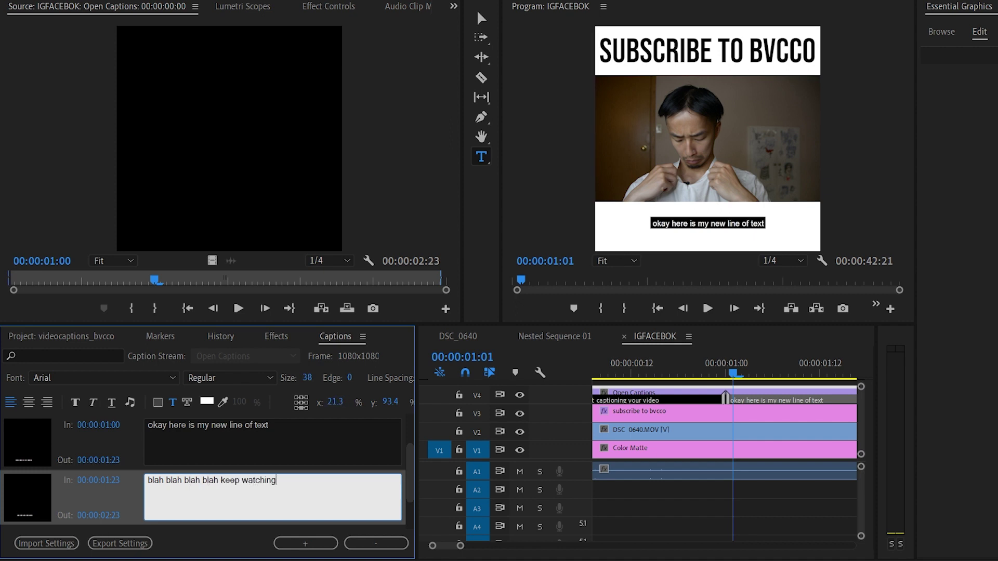
{"action": "left_click", "coordinate": [711, 532]}
Step: Play the sequence from the start to check the timing of the three captions
{"action": "key", "text": "minus"}
{"action": "key", "text": "minus"}
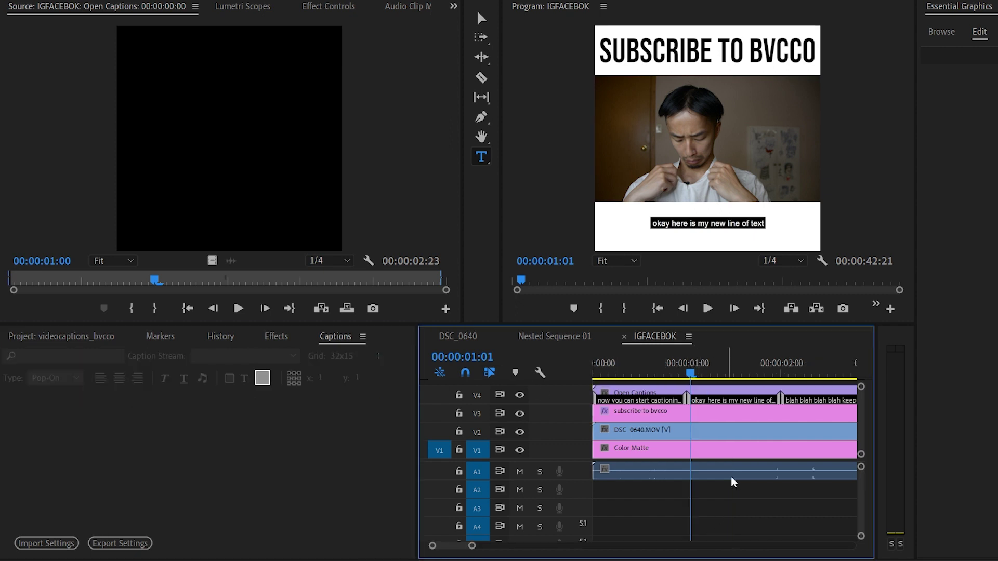
{"action": "left_click_drag", "start_coordinate": [642, 372], "coordinate": [593, 368]}
{"action": "key", "text": "space"}
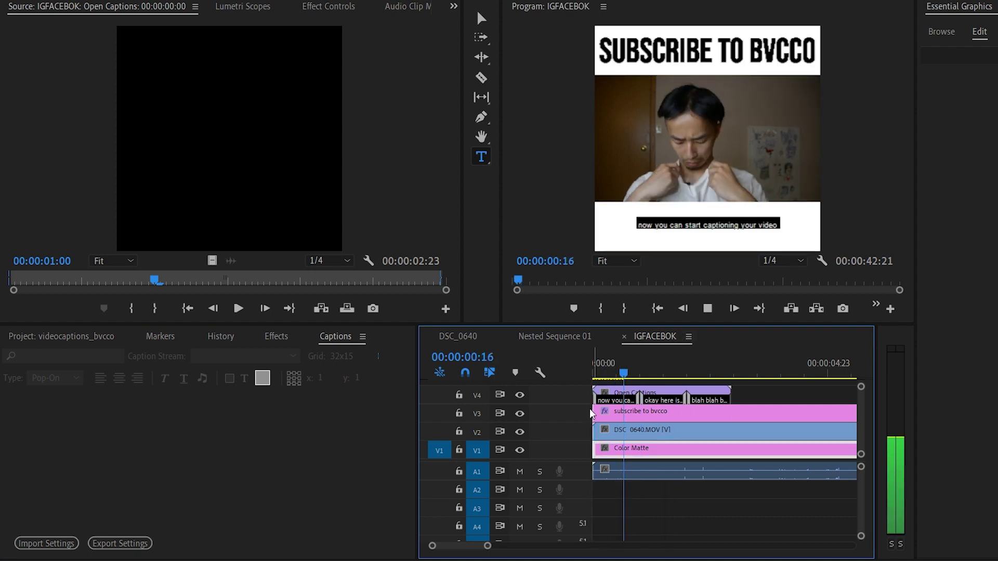
{"action": "key", "text": "space"}
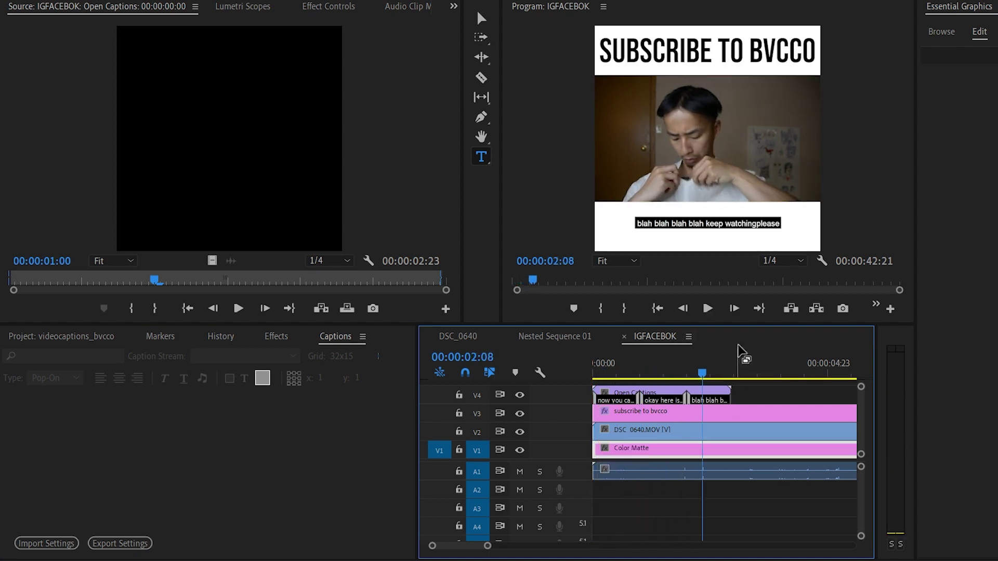
Step: Select all captions and set their background color to white (FFFFFF)
{"action": "left_click_drag", "start_coordinate": [637, 373], "coordinate": [607, 375]}
{"action": "key", "text": "equal"}
{"action": "left_click", "coordinate": [634, 402]}
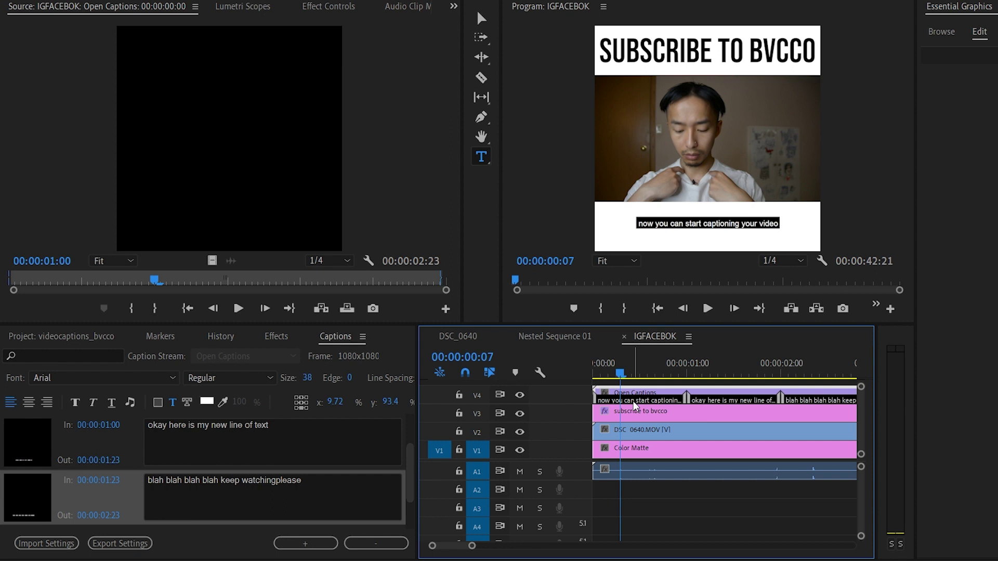
{"action": "right_click", "coordinate": [120, 447]}
{"action": "left_click", "coordinate": [139, 455]}
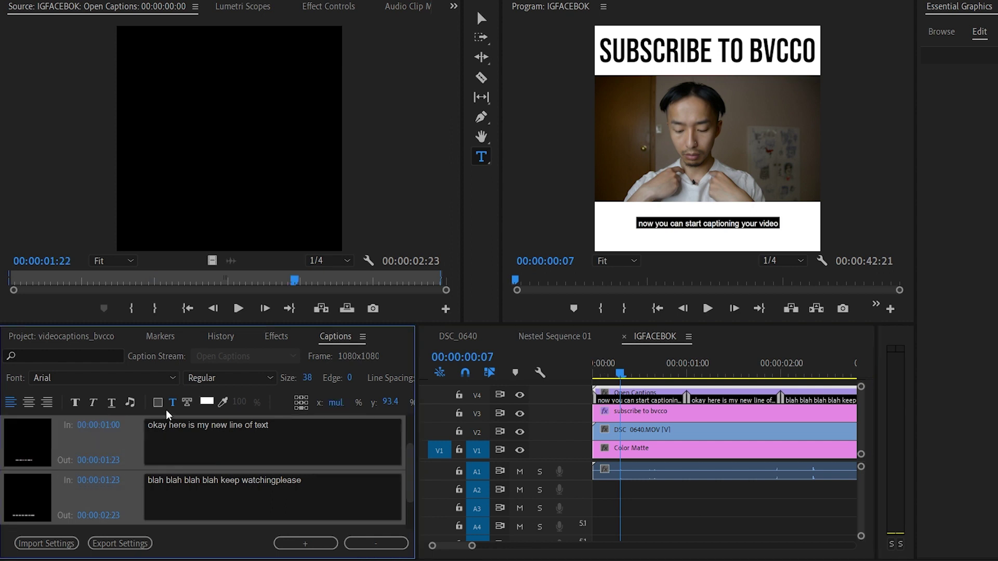
{"action": "left_click", "coordinate": [158, 403]}
{"action": "left_click", "coordinate": [207, 402]}
{"action": "left_click_drag", "start_coordinate": [491, 296], "coordinate": [309, 437]}
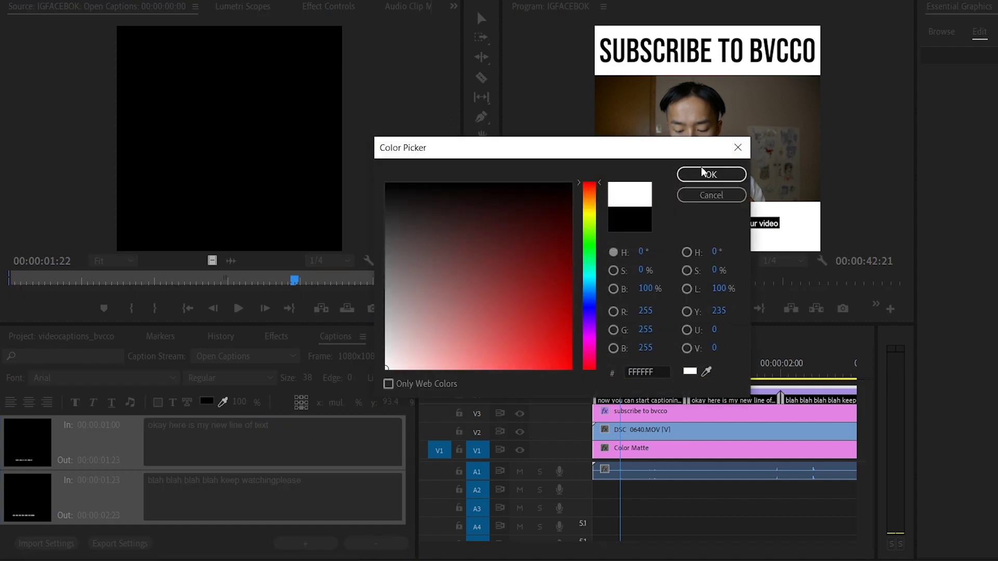
{"action": "left_click", "coordinate": [712, 175]}
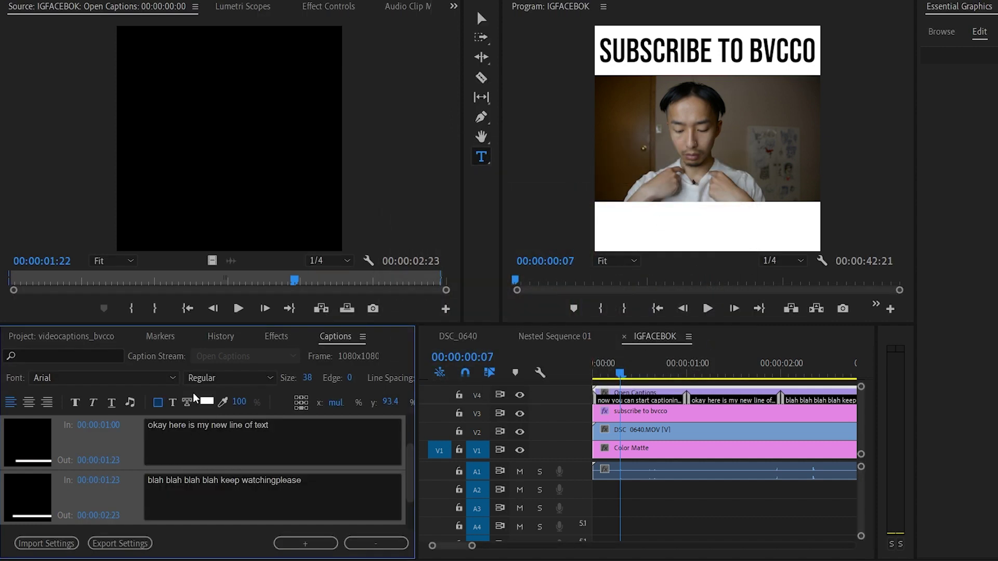
Step: Set the text color of all selected captions to black
{"action": "left_click", "coordinate": [173, 404]}
{"action": "left_click", "coordinate": [208, 403]}
{"action": "left_click", "coordinate": [570, 372]}
{"action": "left_click", "coordinate": [710, 175]}
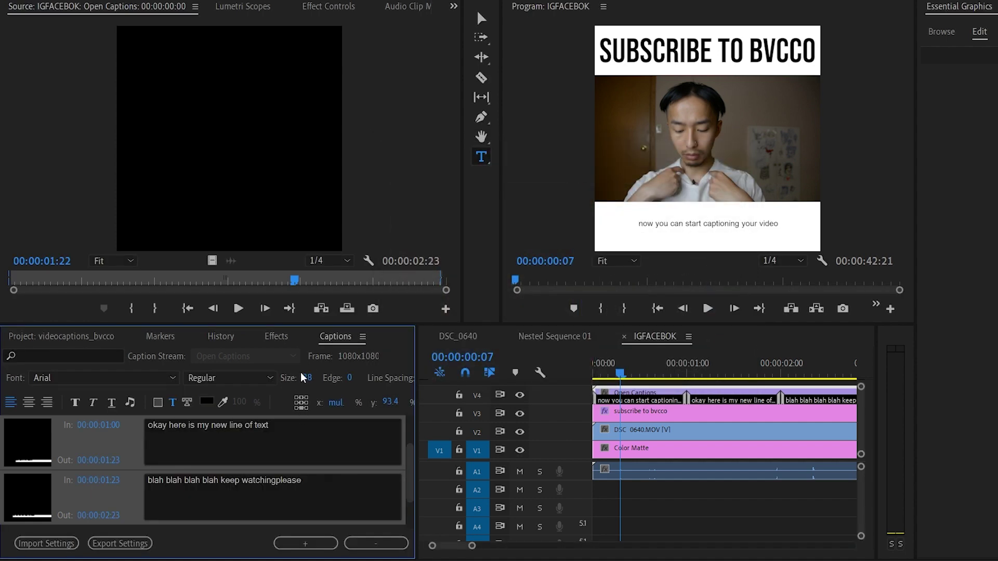
Step: Scrub and play the sequence from the start to review the restyled captions against the white band
{"action": "left_click_drag", "start_coordinate": [646, 370], "coordinate": [757, 373]}
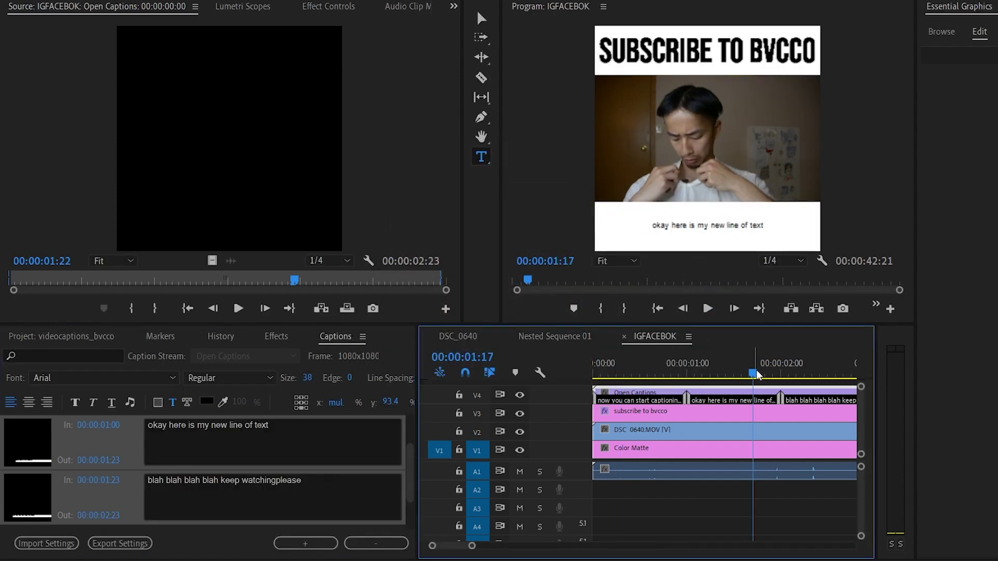
{"action": "key", "text": "minus"}
{"action": "key", "text": "minus"}
{"action": "left_click_drag", "start_coordinate": [660, 374], "coordinate": [575, 375]}
{"action": "key", "text": "equal"}
{"action": "key", "text": "space"}
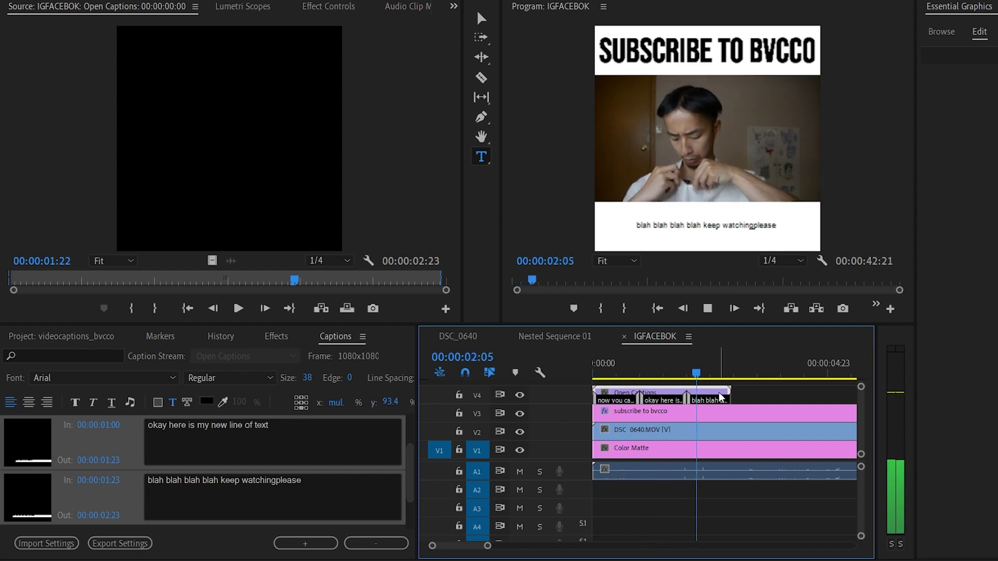
{"action": "key", "text": "space"}
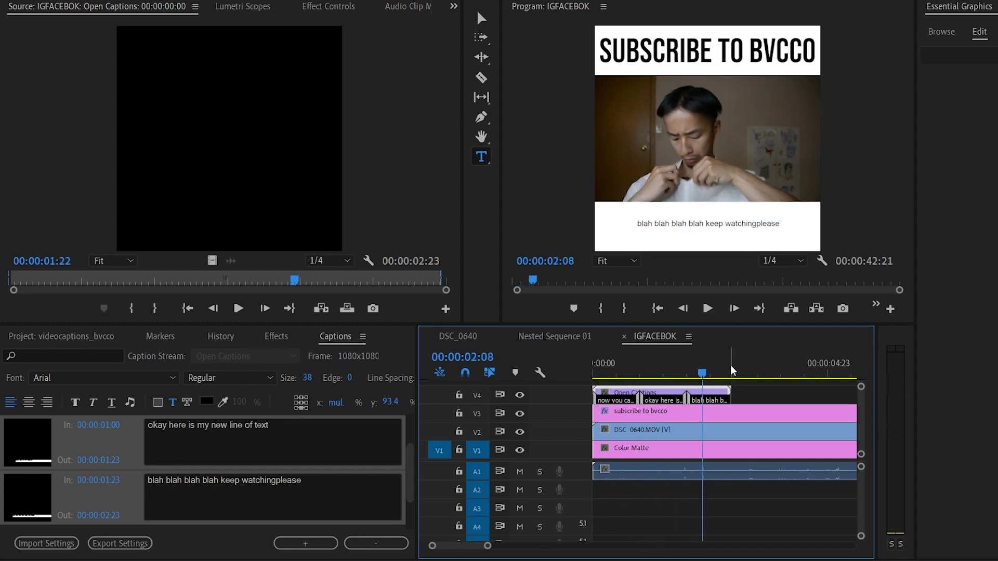
{"action": "key", "text": "minus"}
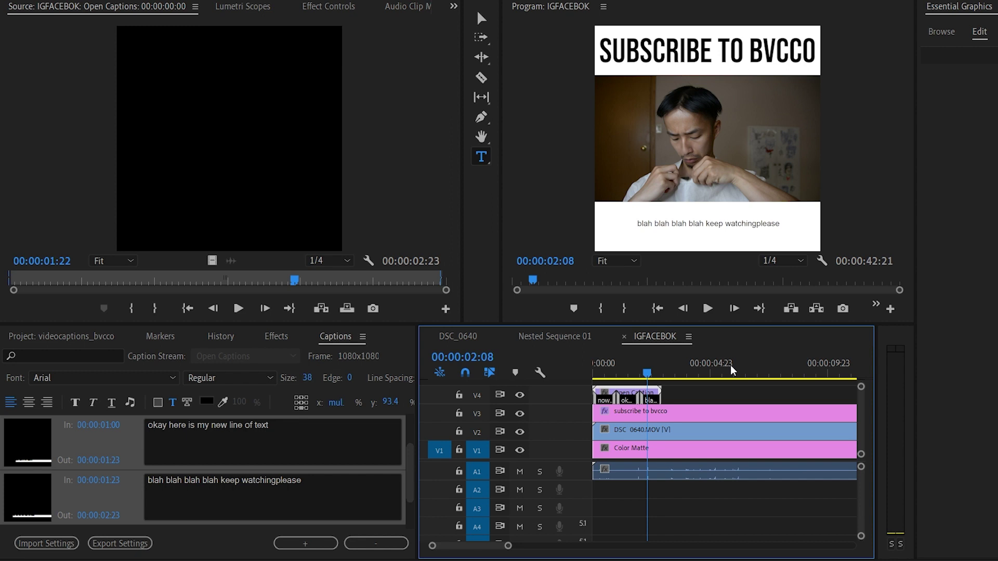
{"action": "key", "text": "equal"}
{"action": "left_click_drag", "start_coordinate": [703, 377], "coordinate": [583, 398]}
{"action": "mouse_move", "coordinate": [600, 399]}
{"action": "left_mouse_down"}
{"action": "mouse_move", "coordinate": [693, 398]}
{"action": "mouse_move", "coordinate": [617, 405]}
{"action": "left_mouse_up"}
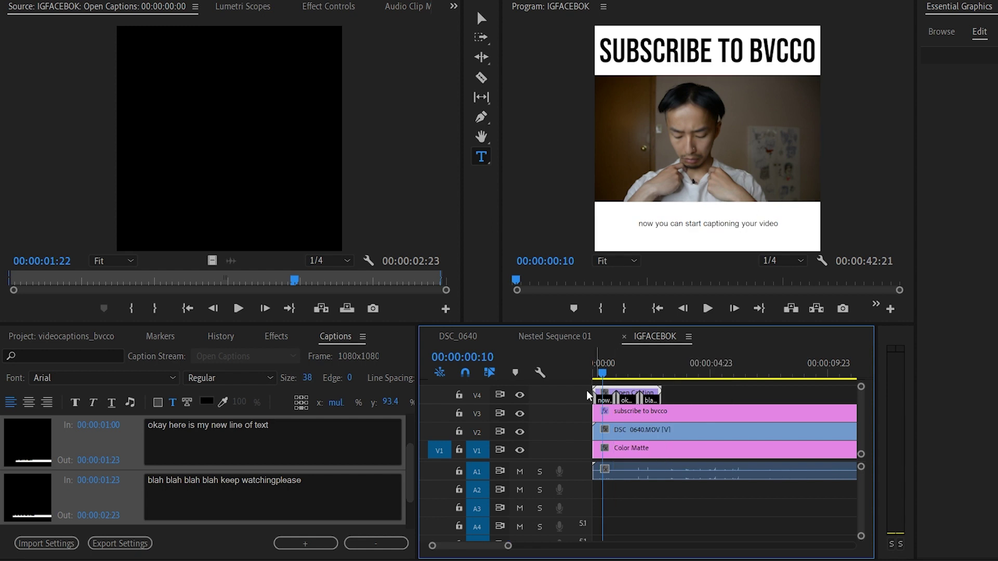
Step: Open the DSC_0640 sequence and, from it, the nested sequence containing the finished captioned video
{"action": "left_click", "coordinate": [458, 338]}
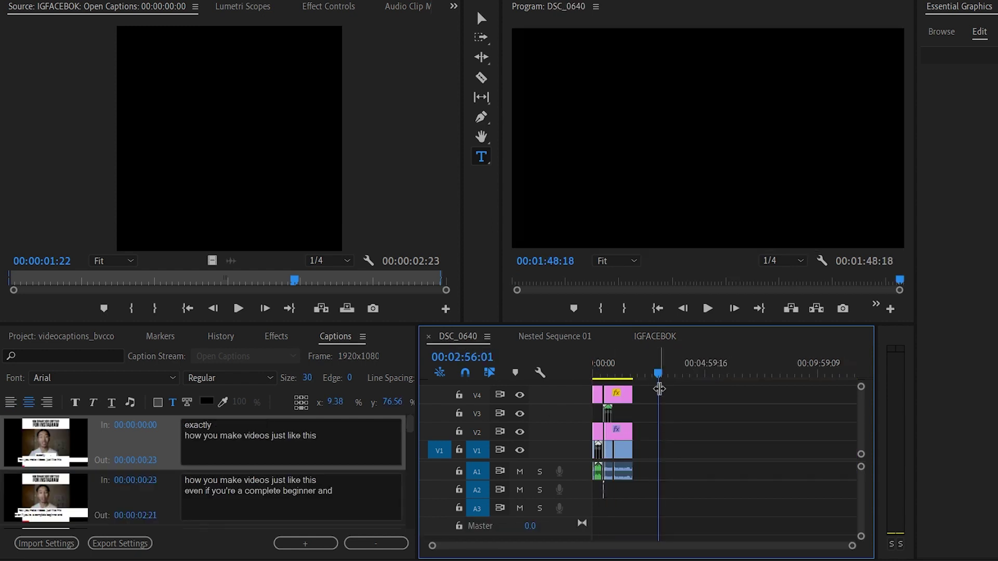
{"action": "left_click", "coordinate": [598, 366]}
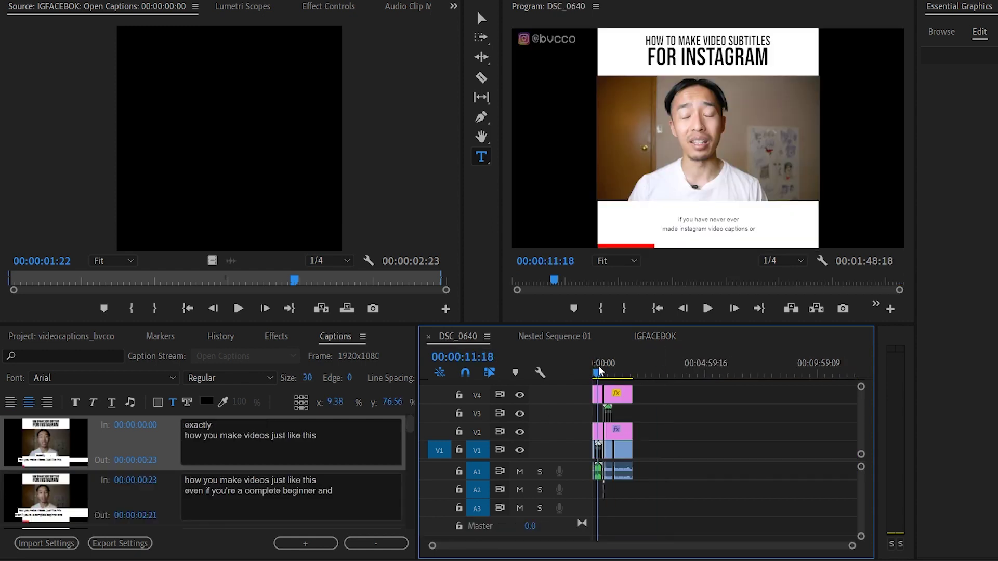
{"action": "key", "text": "backslash"}
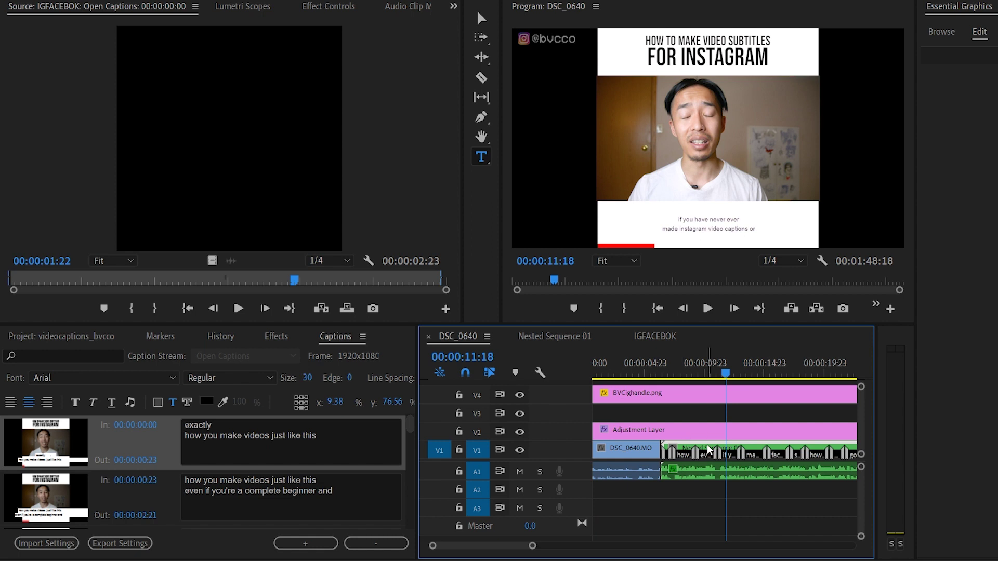
{"action": "double_click", "coordinate": [707, 449]}
Step: Examine the captions clip on V3 of Nested Sequence 01 from the sequence start
{"action": "left_click", "coordinate": [697, 370]}
{"action": "key", "text": "minus"}
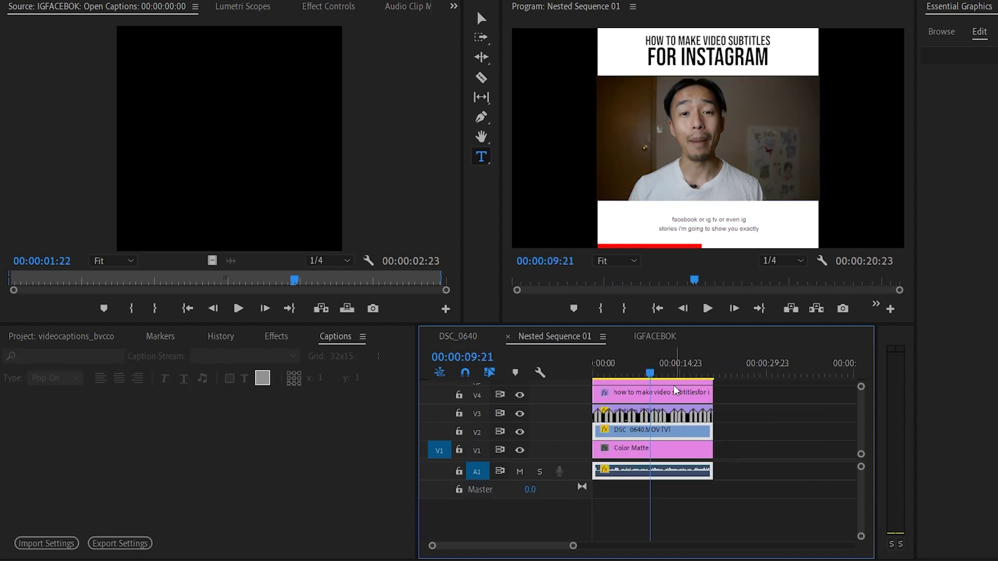
{"action": "left_click", "coordinate": [661, 413]}
{"action": "left_click_drag", "start_coordinate": [656, 372], "coordinate": [562, 373]}
{"action": "key", "text": "equal"}
{"action": "key", "text": "equal"}
{"action": "key", "text": "minus"}
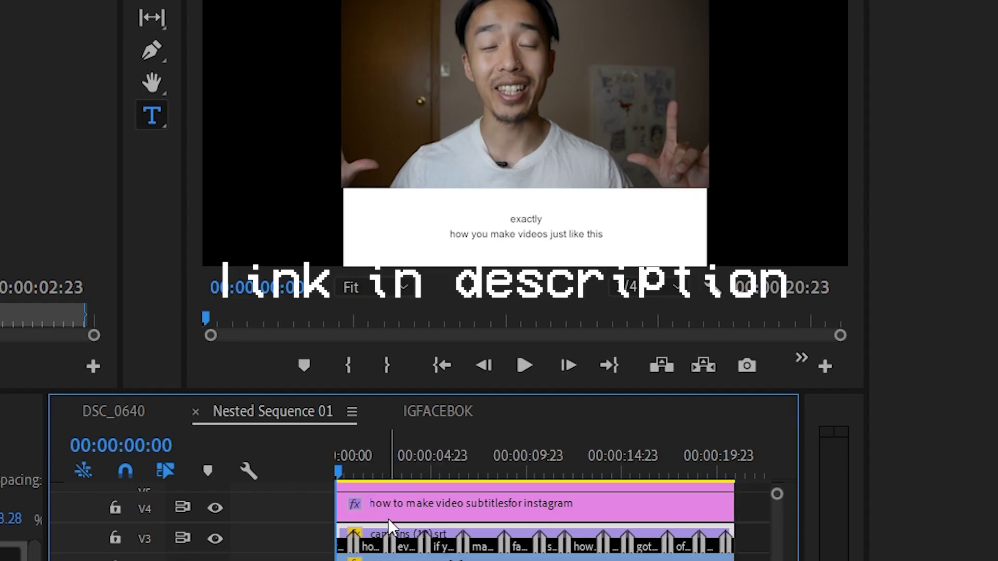
{"action": "key", "text": "equal"}
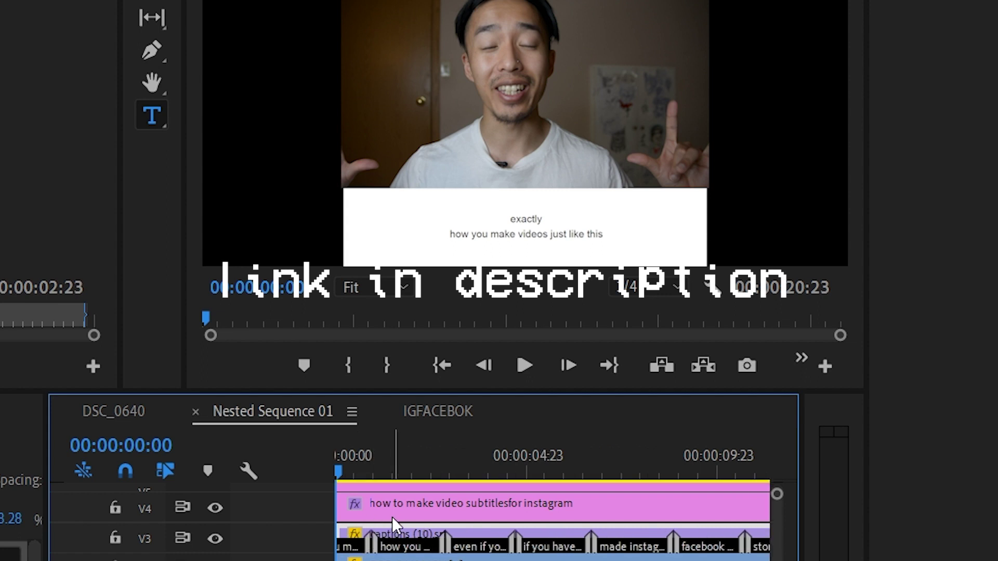
{"action": "key", "text": "minus"}
{"action": "key", "text": "equal"}
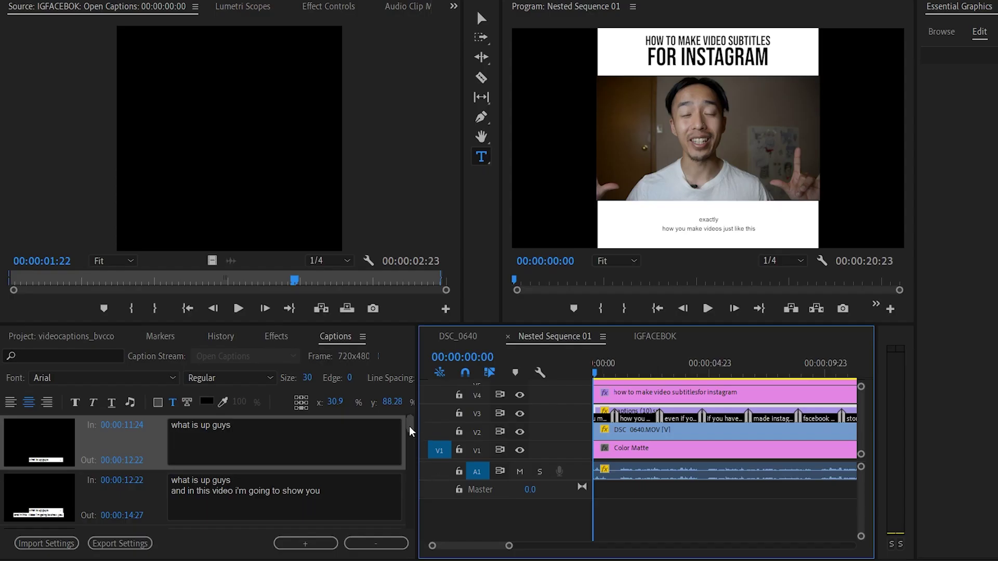
{"action": "mouse_move", "coordinate": [410, 427]}
{"action": "left_mouse_down"}
{"action": "mouse_move", "coordinate": [410, 507]}
{"action": "mouse_move", "coordinate": [413, 415]}
{"action": "left_mouse_up"}
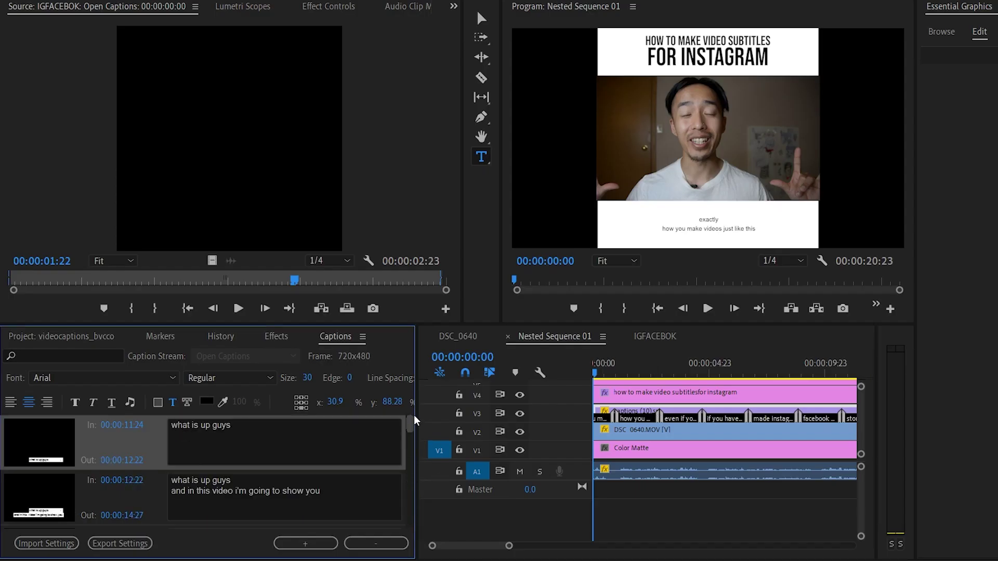
Step: Place captions (10).srt on V3 at the start of the DSC_0640 sequence and set its vertical position to 786
{"action": "left_click", "coordinate": [75, 337]}
{"action": "left_click", "coordinate": [706, 408]}
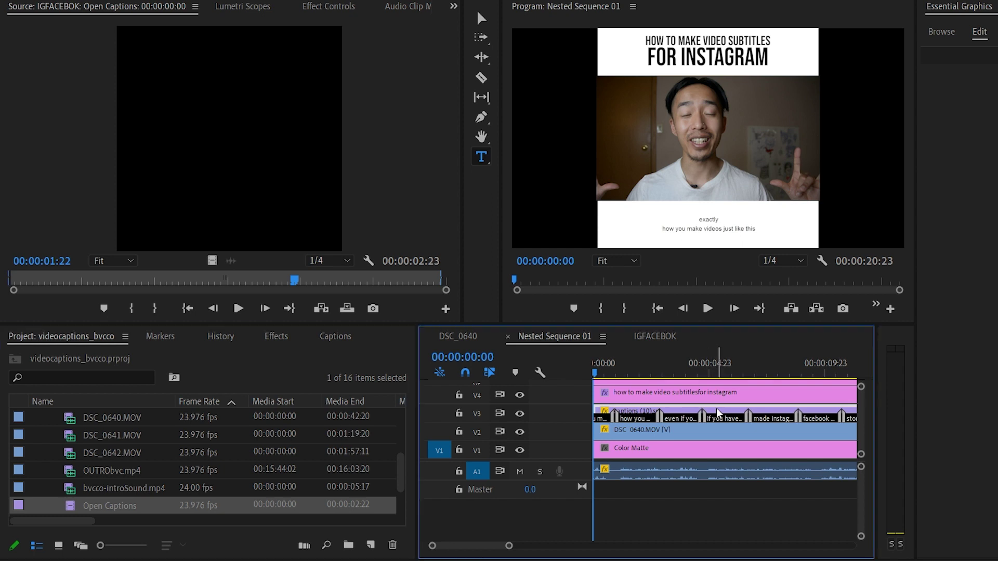
{"action": "key", "text": "minus"}
{"action": "key", "text": "minus"}
{"action": "key", "text": "minus"}
{"action": "left_click_drag", "start_coordinate": [401, 467], "coordinate": [401, 427]}
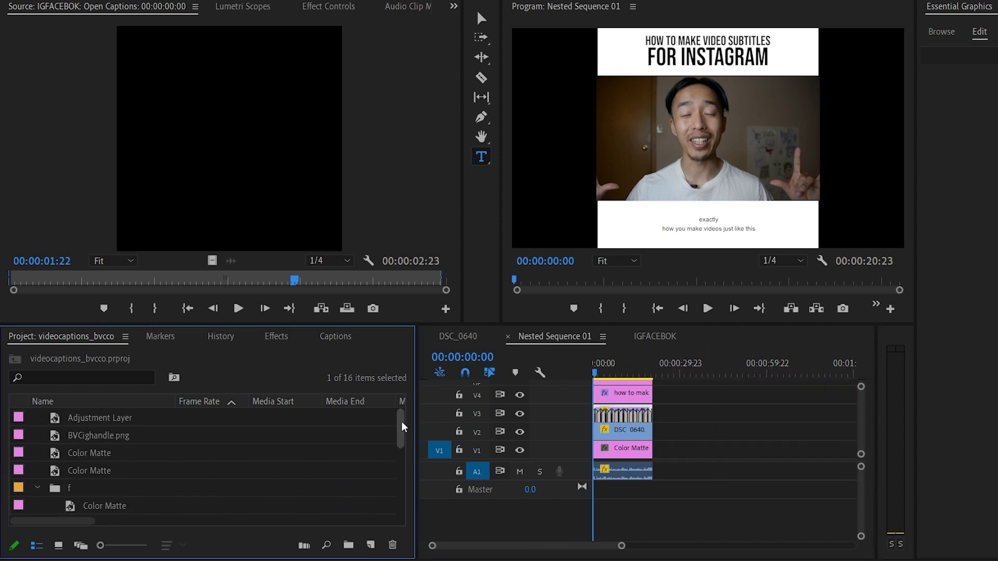
{"action": "left_click_drag", "start_coordinate": [405, 414], "coordinate": [394, 507]}
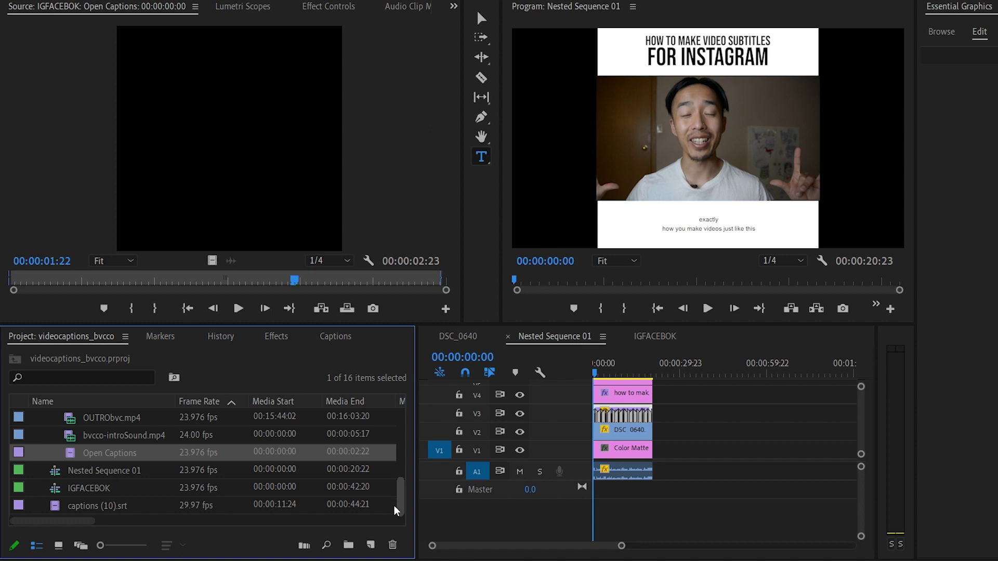
{"action": "left_click_drag", "start_coordinate": [125, 509], "coordinate": [501, 341]}
{"action": "left_click", "coordinate": [458, 338]}
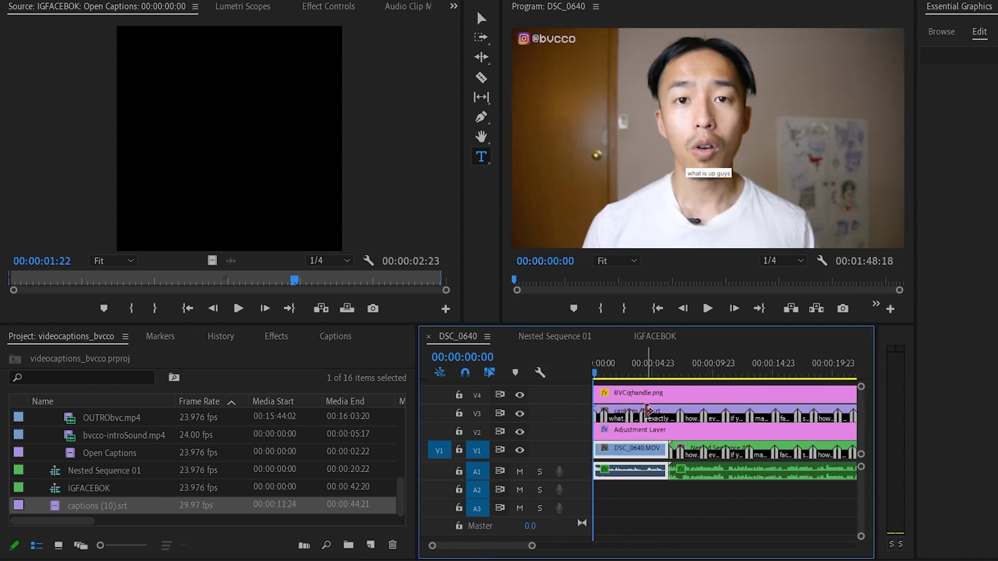
{"action": "left_click", "coordinate": [343, 7]}
{"action": "left_click_drag", "start_coordinate": [228, 81], "coordinate": [223, 82]}
Step: Scrub the DSC_0640 sequence to 00:00:26:07 to check the added captions, and delete the captions clip from V3
{"action": "left_click_drag", "start_coordinate": [613, 379], "coordinate": [721, 373]}
{"action": "key", "text": "minus"}
{"action": "left_click_drag", "start_coordinate": [658, 378], "coordinate": [751, 372]}
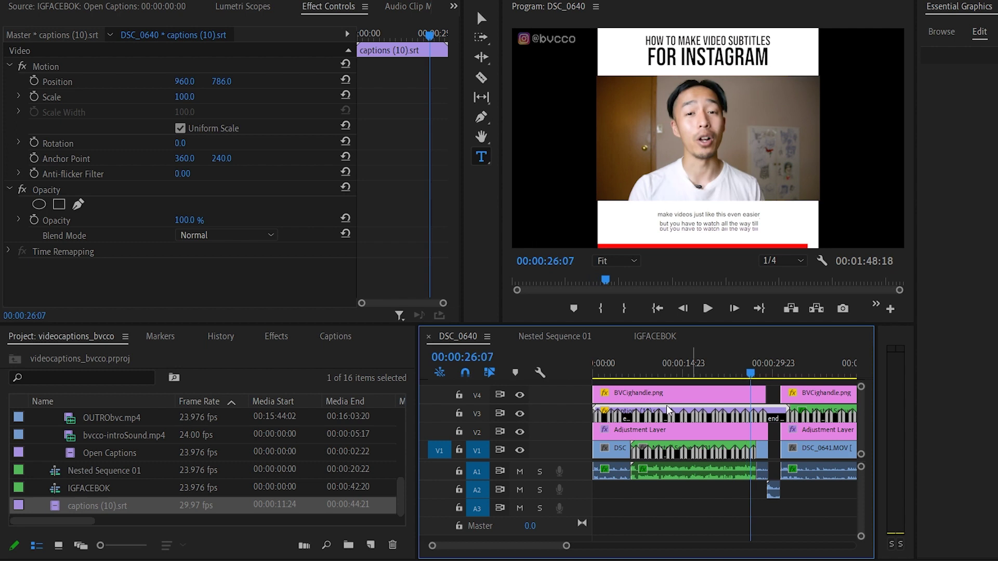
{"action": "key", "text": "Delete"}
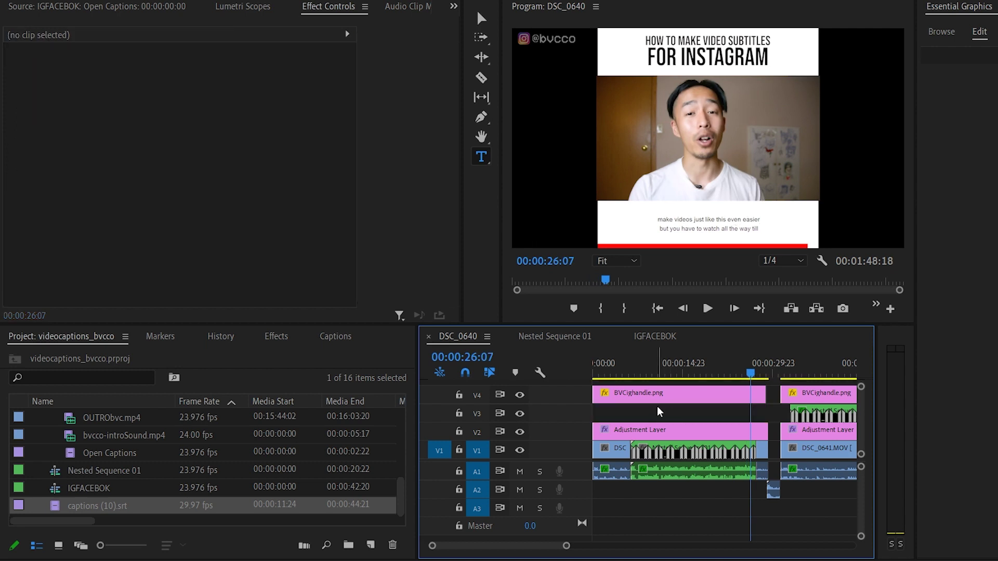
Step: Scrub through the opening captions of the IGFACEBOK sequence and return the playhead to its start
{"action": "left_click", "coordinate": [621, 375]}
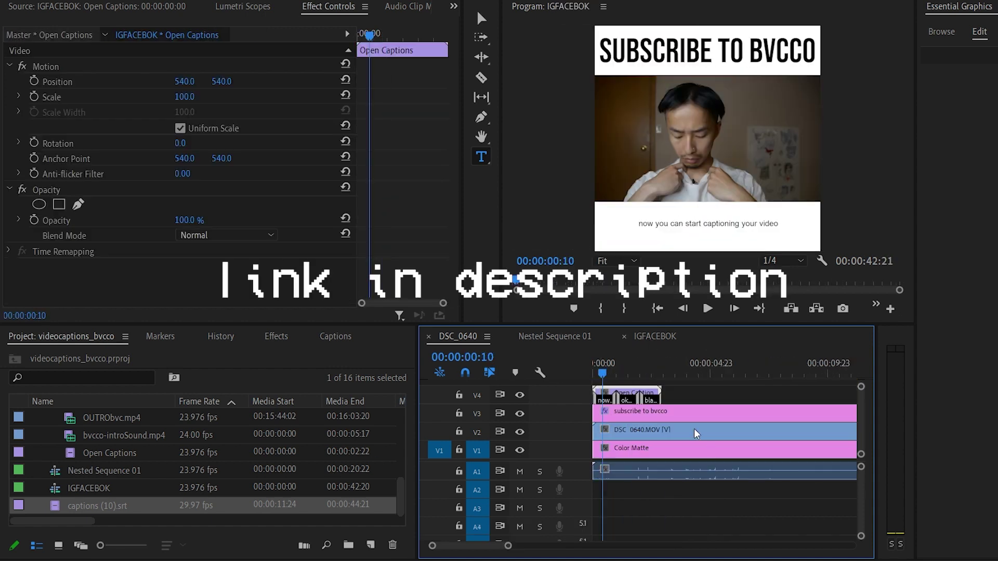
{"action": "mouse_move", "coordinate": [617, 378]}
{"action": "left_mouse_down"}
{"action": "mouse_move", "coordinate": [656, 378]}
{"action": "mouse_move", "coordinate": [634, 387]}
{"action": "left_mouse_up"}
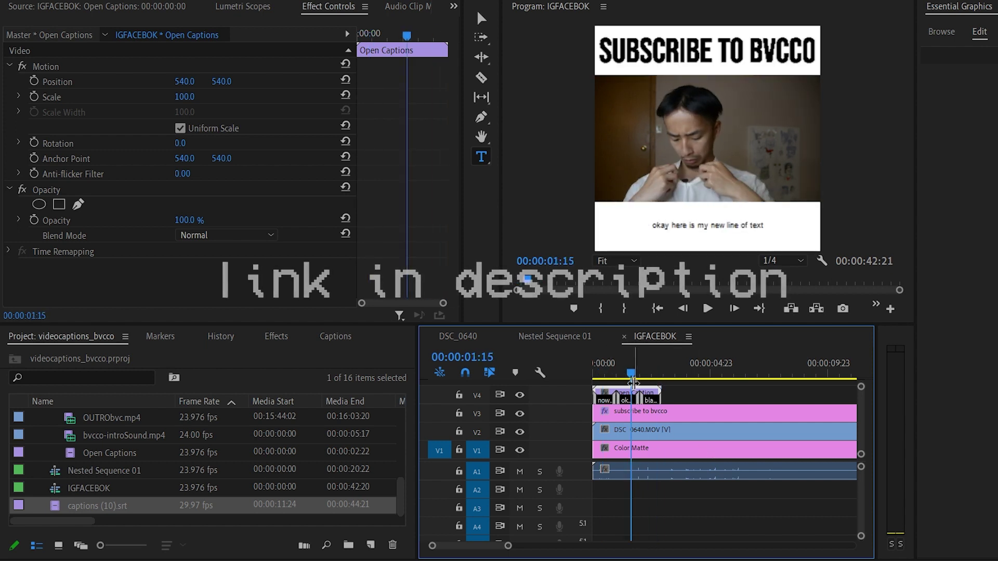
{"action": "left_click_drag", "start_coordinate": [639, 376], "coordinate": [593, 375]}
{"action": "key", "text": "minus"}
{"action": "key", "text": "equal"}
{"action": "key", "text": "equal"}
{"action": "key", "text": "minus"}
{"action": "left_click", "coordinate": [625, 376]}
{"action": "key", "text": "minus"}
{"action": "key", "text": "minus"}
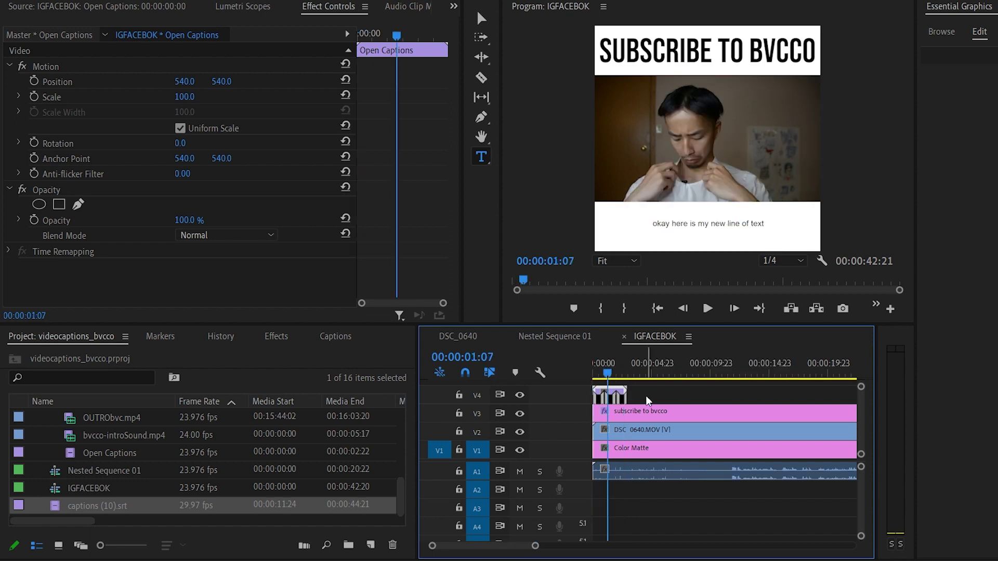
{"action": "left_click_drag", "start_coordinate": [622, 373], "coordinate": [594, 371]}
{"action": "left_click", "coordinate": [594, 373]}
{"action": "key", "text": "equal"}
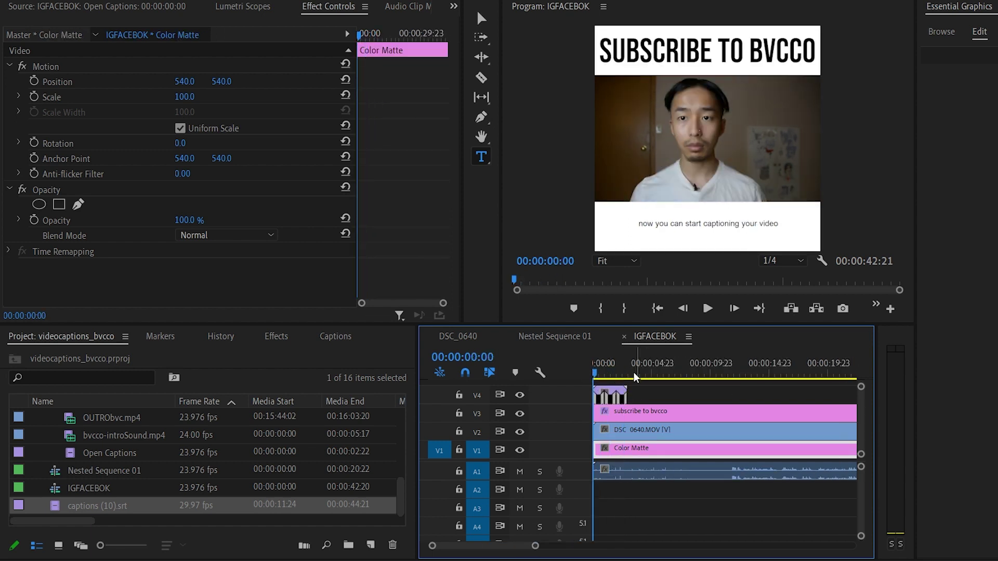
Step: Split the DSC_0640.MOV clip on V2 and the title clip on V3 at about 5 seconds in IGFACEBOK
{"action": "key", "text": "c"}
{"action": "left_click", "coordinate": [654, 430]}
{"action": "key", "text": "v"}
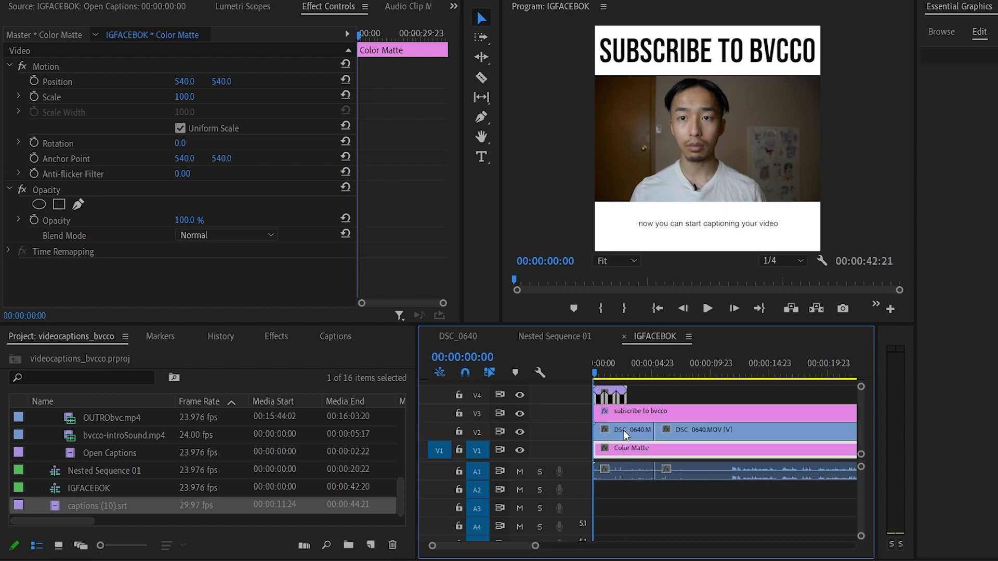
{"action": "left_click", "coordinate": [624, 430]}
{"action": "key", "text": "equal"}
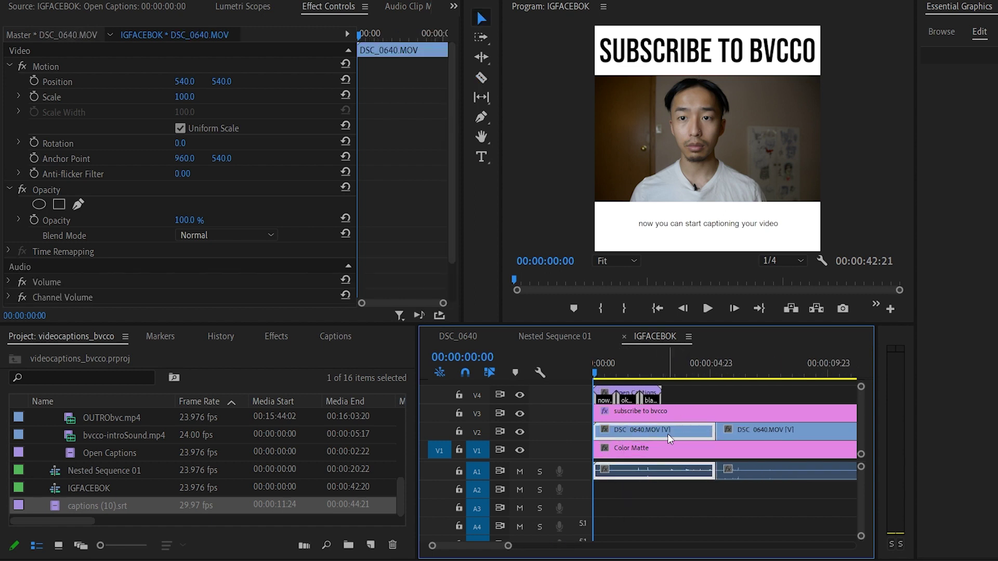
{"action": "key", "text": "c"}
{"action": "left_click", "coordinate": [715, 414]}
{"action": "key", "text": "v"}
Step: Move the first DSC_0640.MOV segment to V5 above the captions and set its scale to 240
{"action": "scroll", "coordinate": [862, 421], "scroll_direction": "up", "scroll_amount": 2}
{"action": "left_click_drag", "start_coordinate": [673, 456], "coordinate": [676, 403]}
{"action": "scroll", "coordinate": [862, 411], "scroll_direction": "down", "scroll_amount": 1}
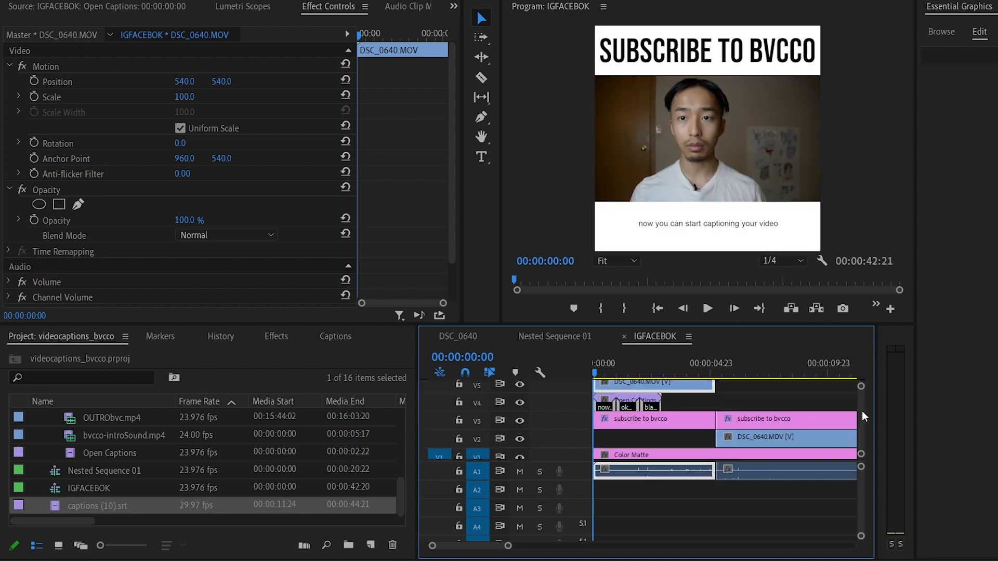
{"action": "scroll", "coordinate": [863, 416], "scroll_direction": "up", "scroll_amount": 1}
{"action": "left_click_drag", "start_coordinate": [177, 98], "coordinate": [250, 99]}
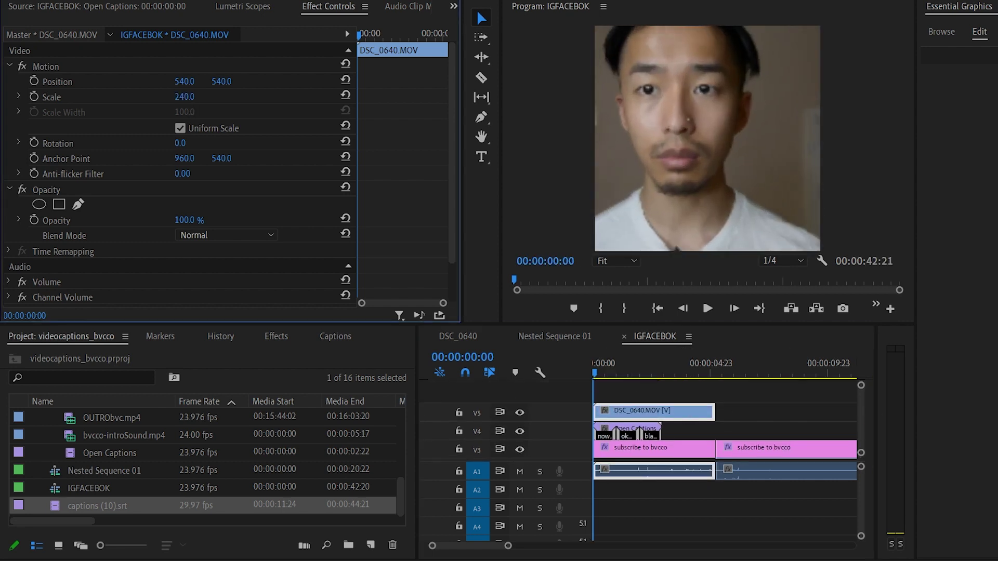
Step: Play the sequence past the end of the enlarged opening segment to review the change to the captioned layout
{"action": "key", "text": "space"}
{"action": "left_click", "coordinate": [701, 367]}
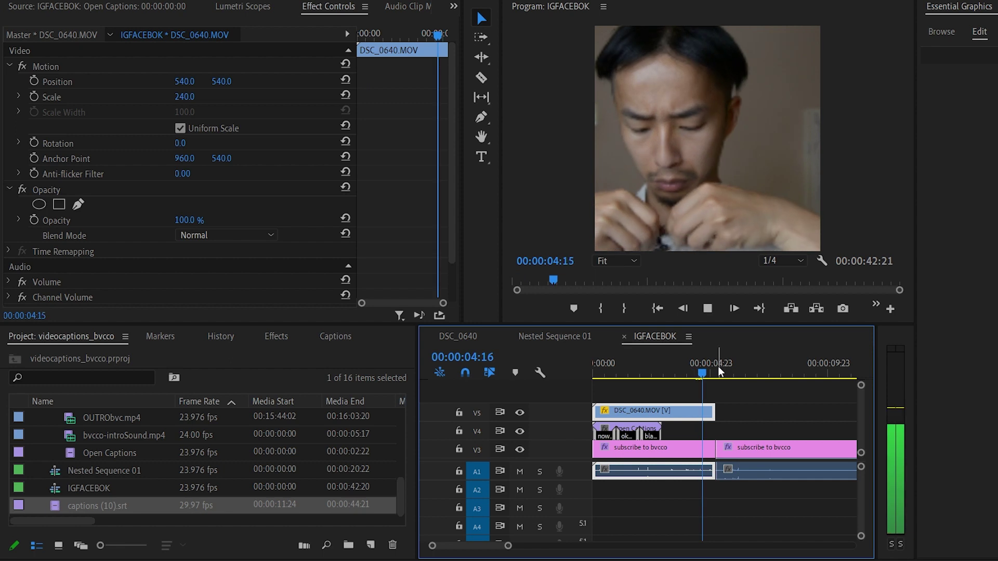
{"action": "key", "text": "space"}
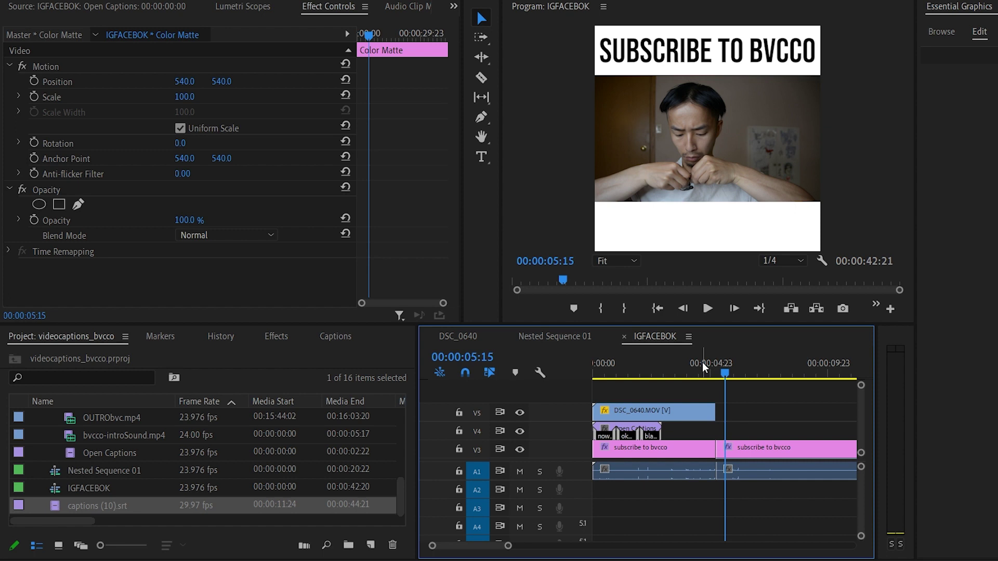
Step: Return the playhead to the start of IGFACEBOK and play the opening with the title and captions
{"action": "key", "text": "Home"}
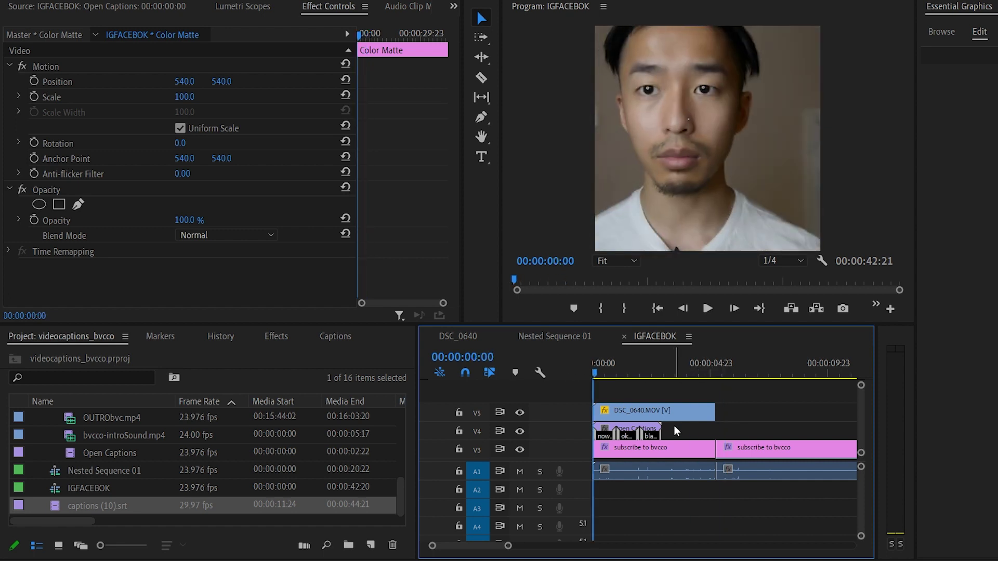
{"action": "scroll", "coordinate": [674, 427], "scroll_direction": "down", "scroll_amount": 2}
{"action": "key", "text": "space"}
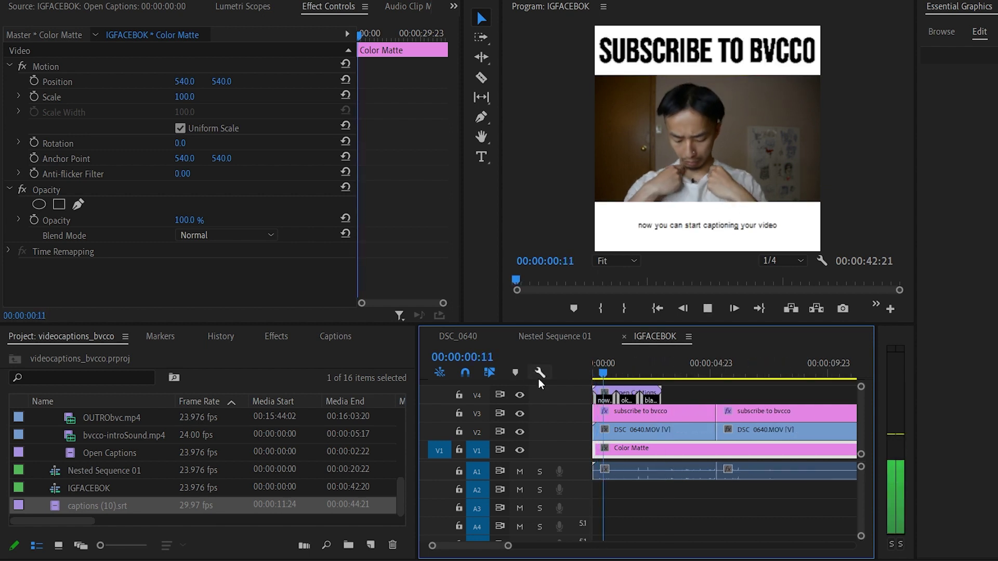